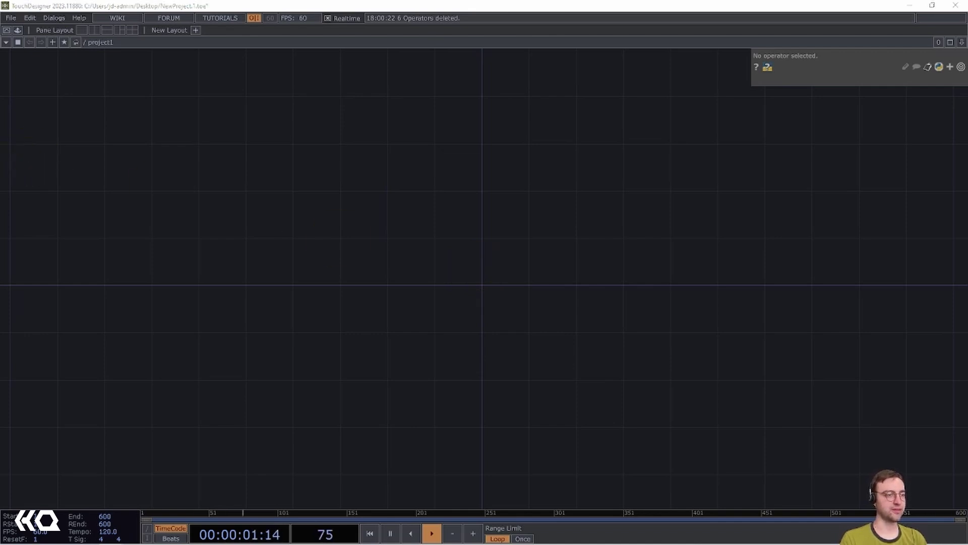
Step: Add a Noise TOP, noise1, to the network
double_click(555, 293)
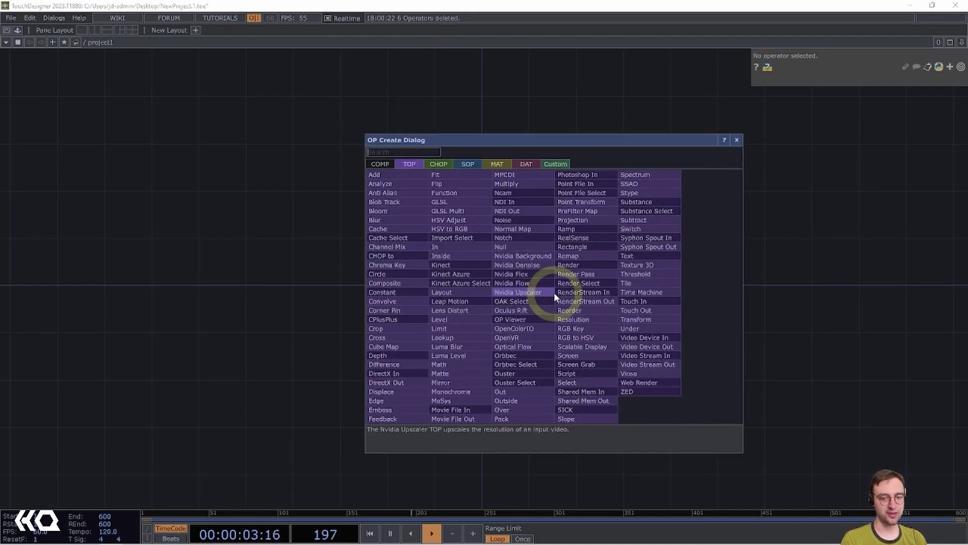
text(noise)
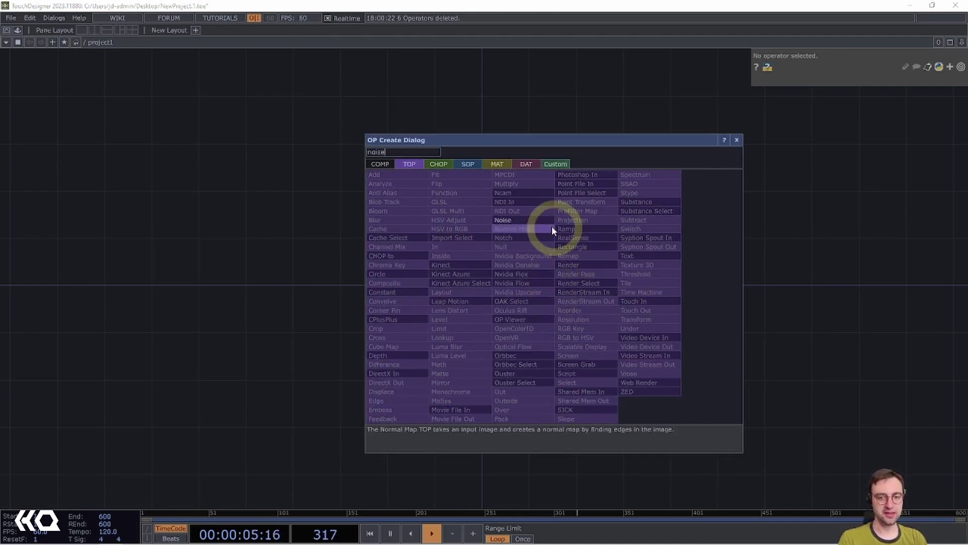
click(537, 219)
click(498, 267)
drag(499, 268, 514, 269)
drag(540, 320, 468, 327)
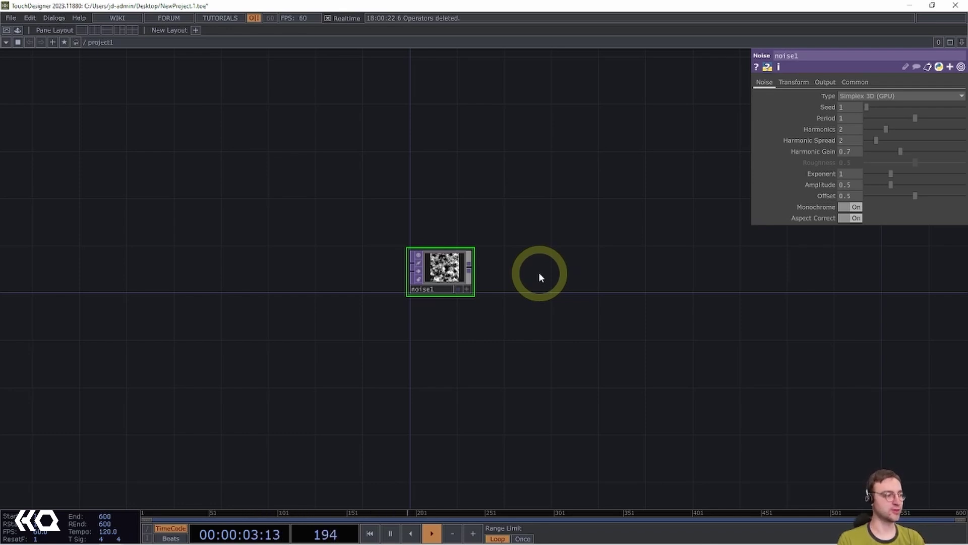
drag(557, 279, 510, 281)
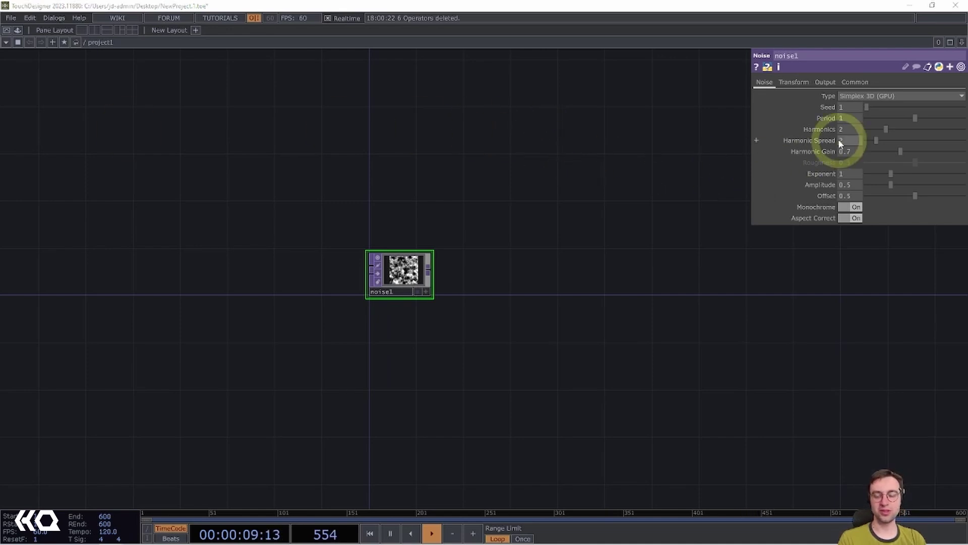
Step: Give noise1 a 1024x1024 resolution and 16-bit float (RGBA) pixel format
click(856, 82)
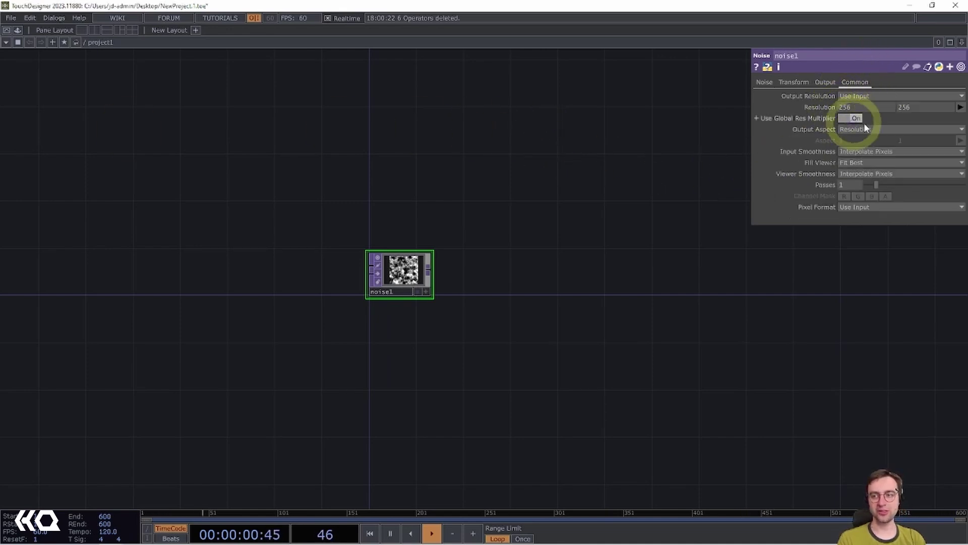
click(961, 107)
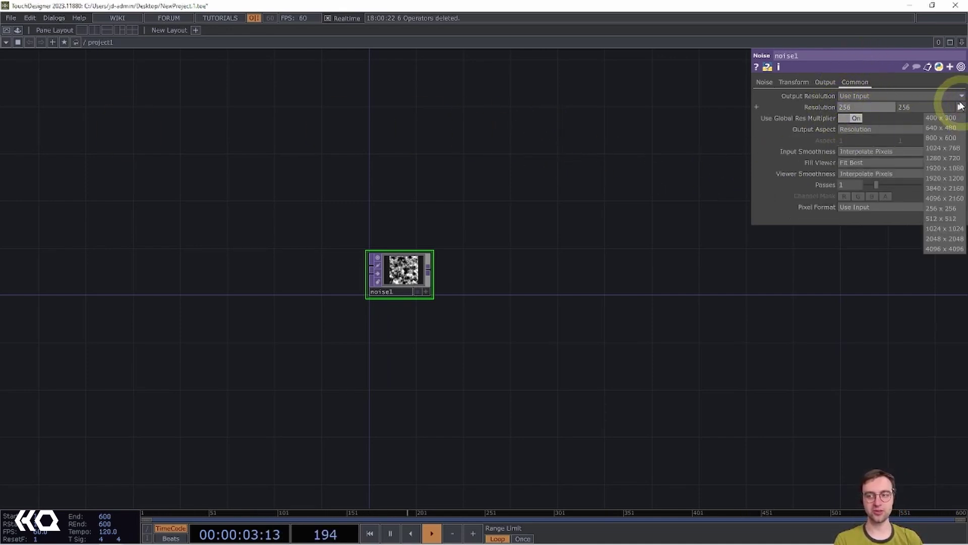
click(945, 229)
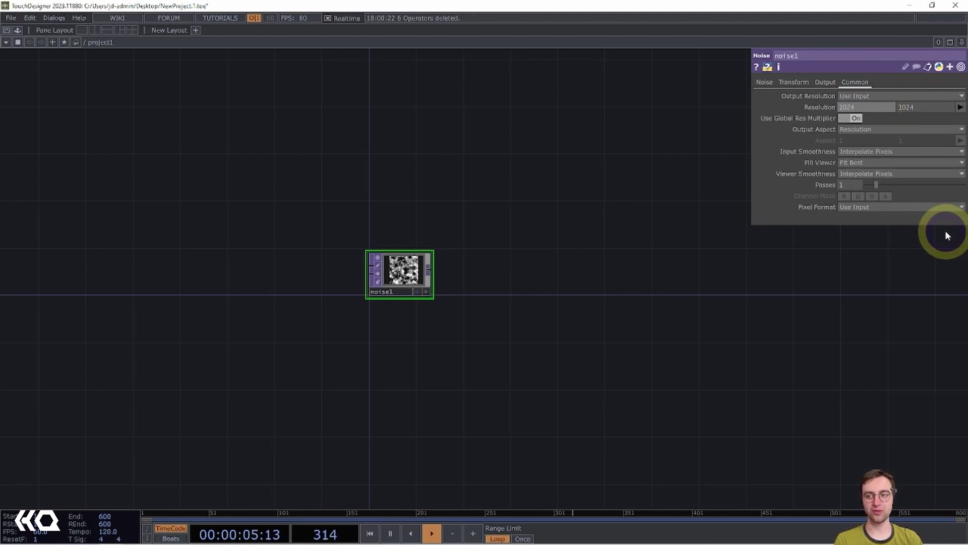
click(890, 207)
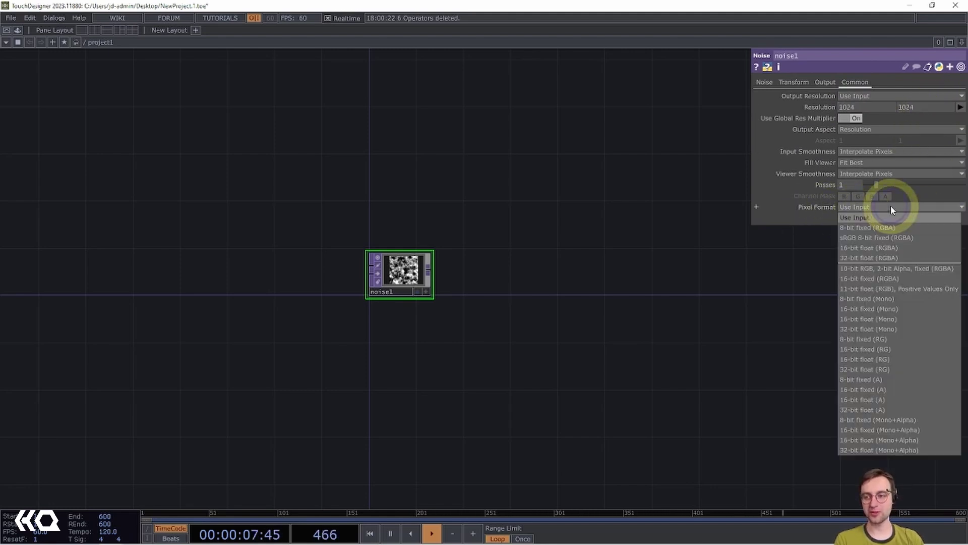
click(885, 251)
scroll(557, 287, up, 3)
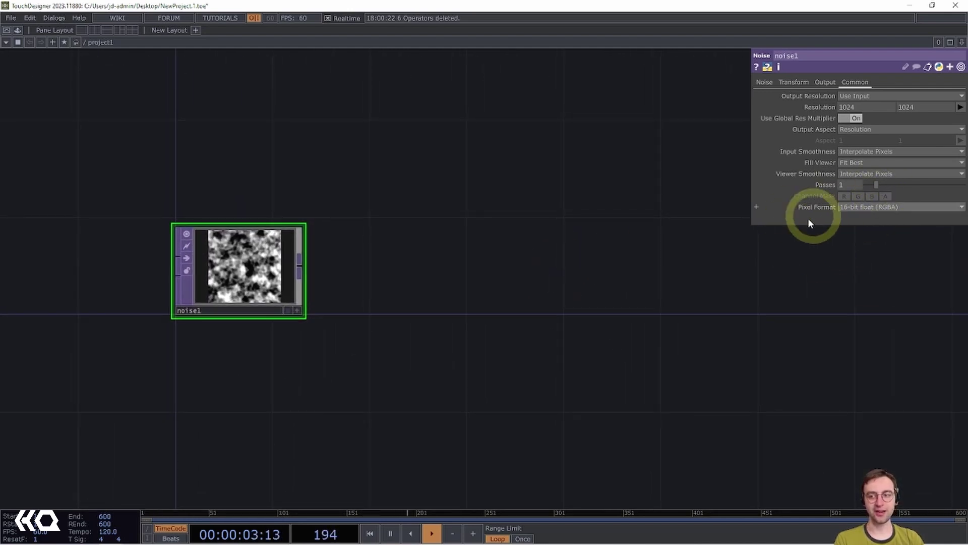
drag(562, 286, 654, 296)
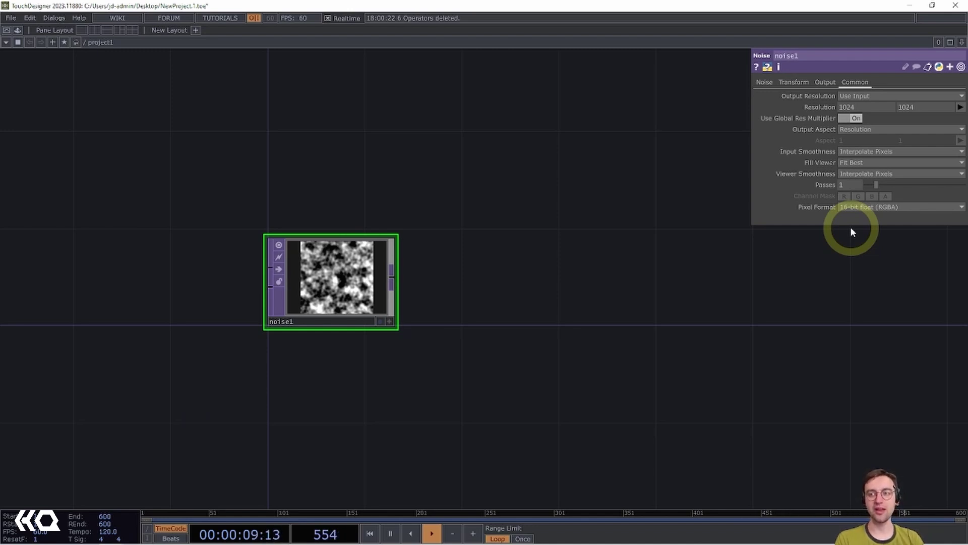
Step: Turn off Monochrome on noise1 to get colour noise
click(761, 82)
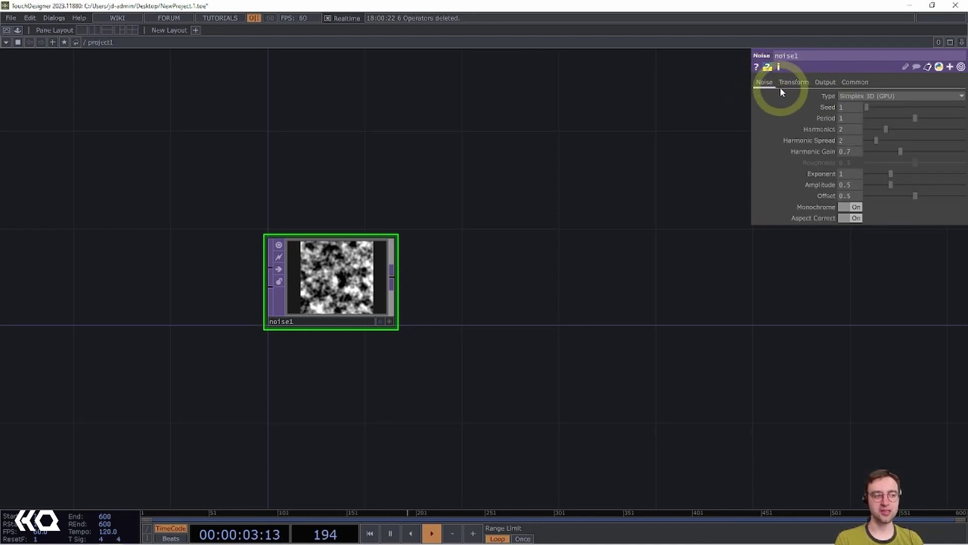
click(851, 208)
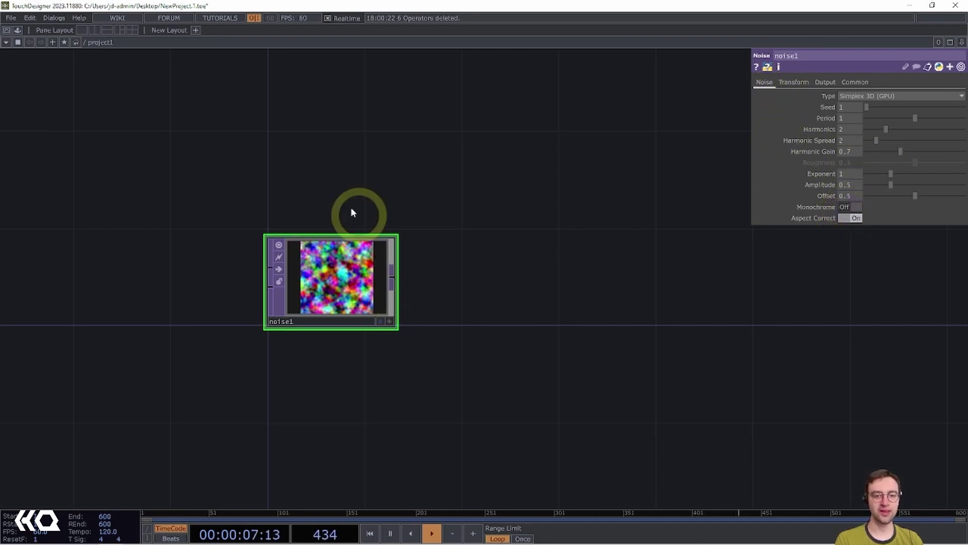
drag(461, 263, 473, 267)
Step: Drive noise1's Translate Z with the expression absTime.seconds * 0.1
click(788, 79)
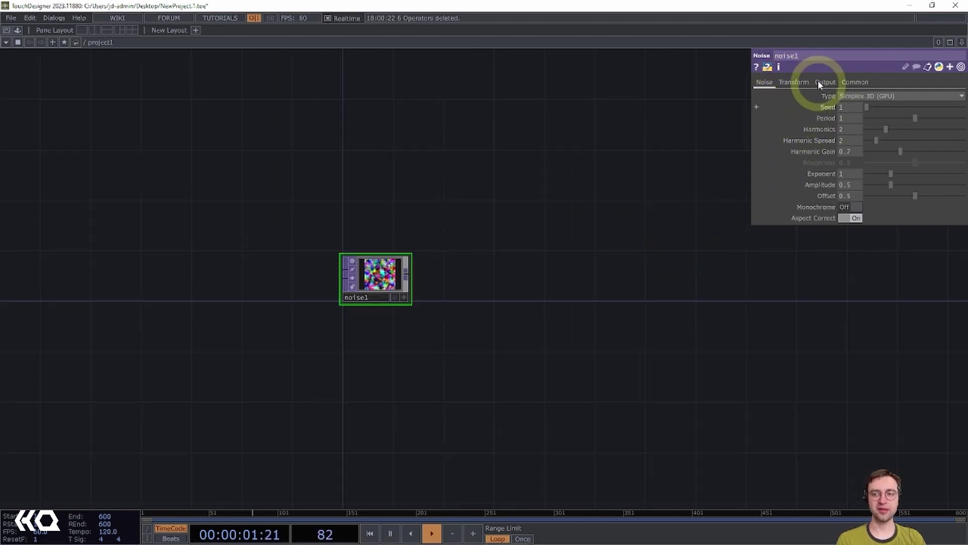
click(784, 84)
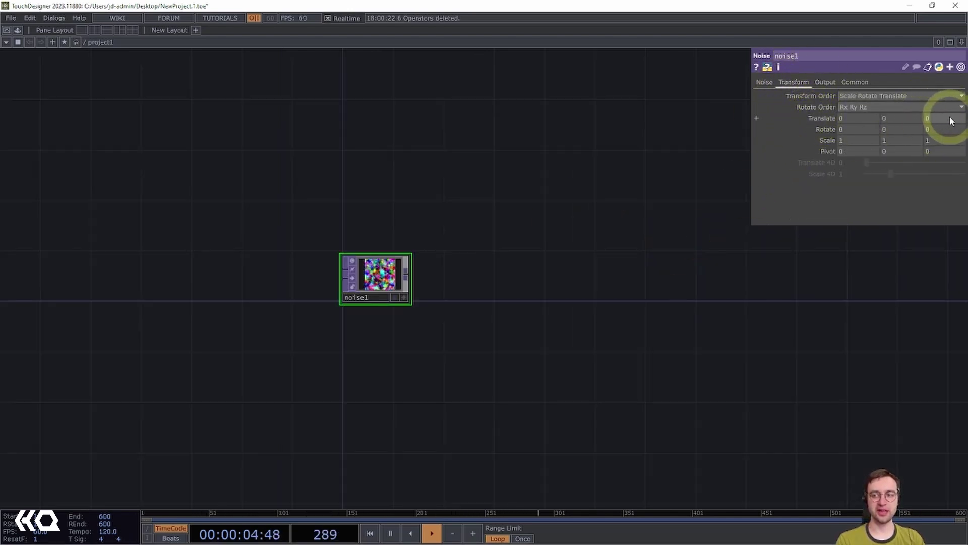
click(814, 120)
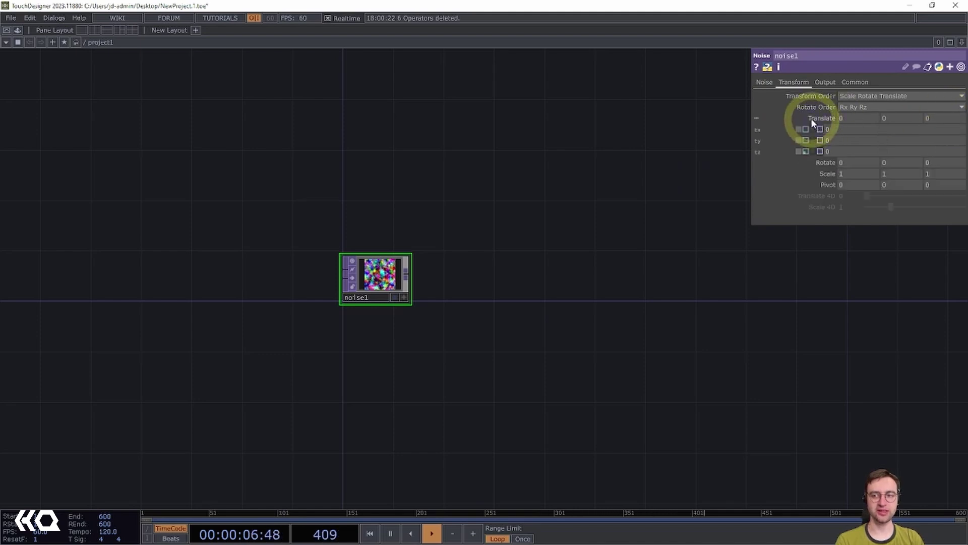
click(831, 153)
text(absTime.seconds)
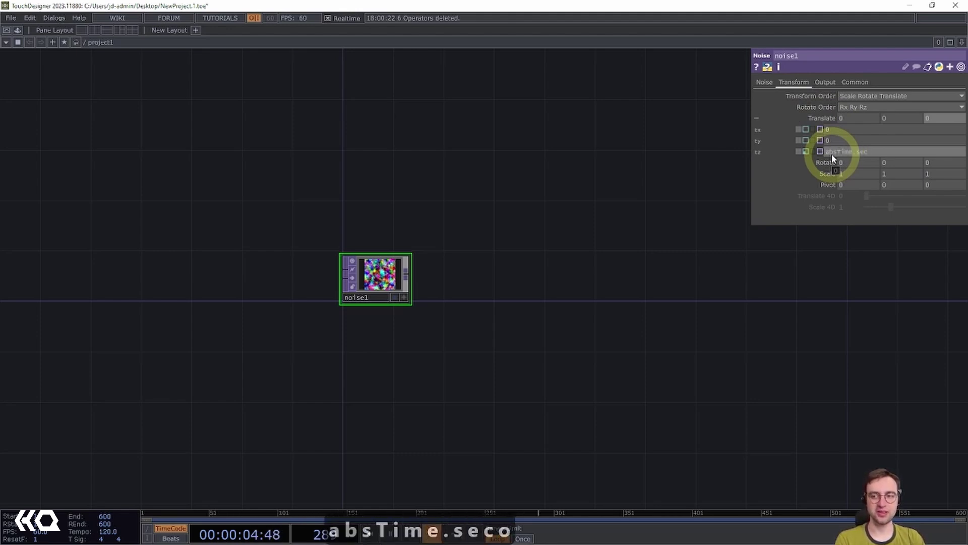
text( * 0.1)
key(Return)
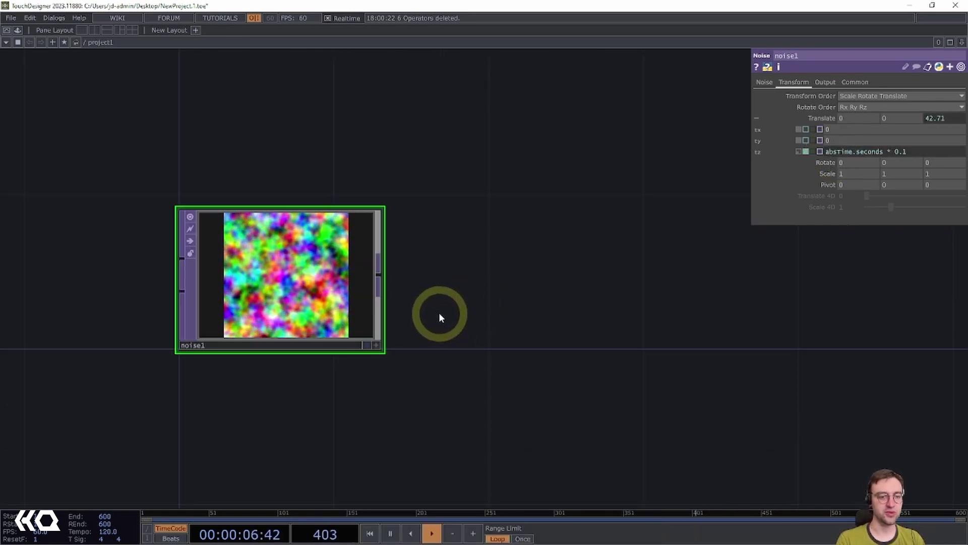
Step: Append a Level TOP, level1, after noise1
drag(465, 290, 416, 284)
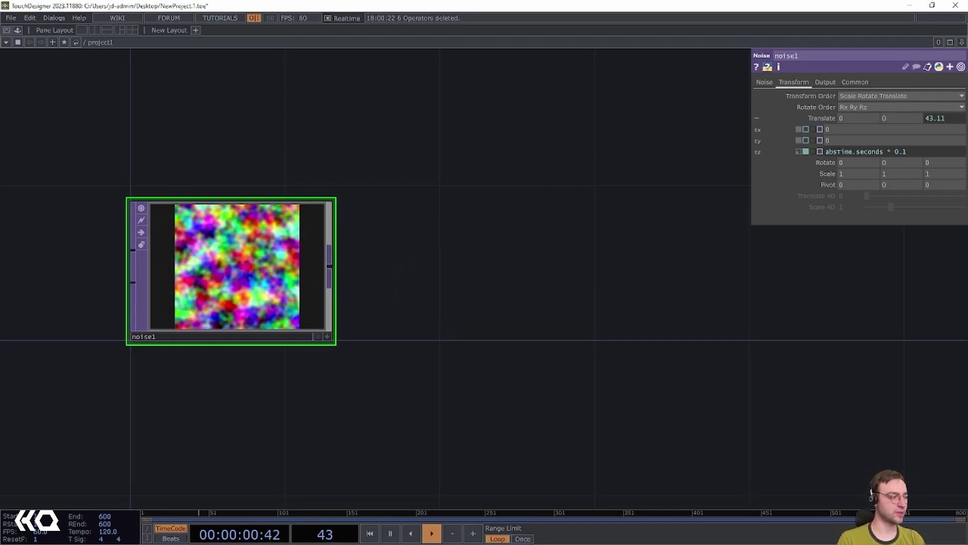
click(385, 406)
drag(416, 400, 337, 398)
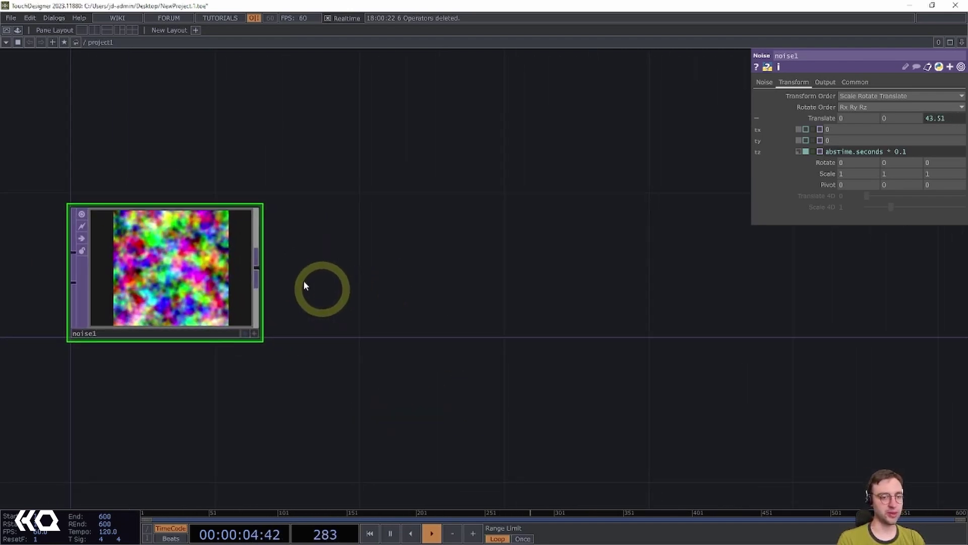
right_click(255, 266)
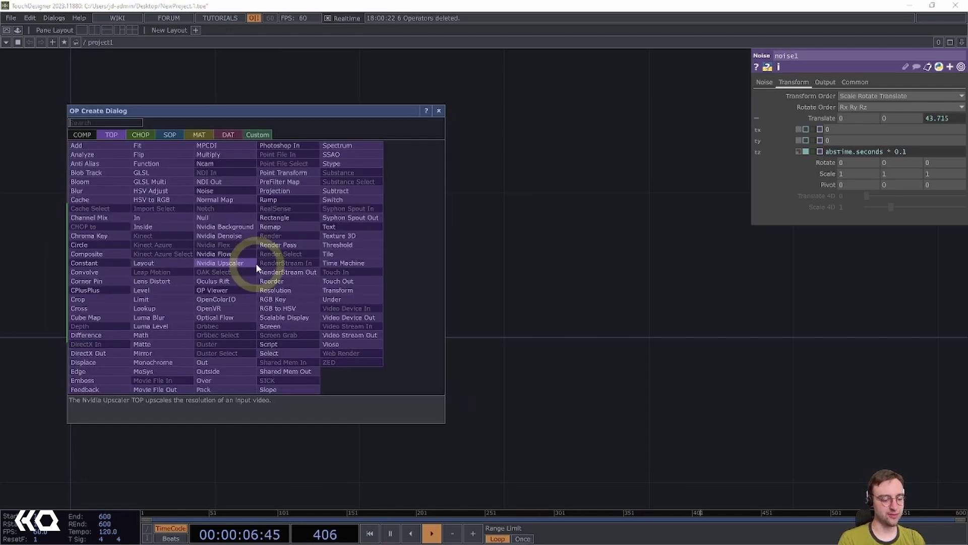
text(level)
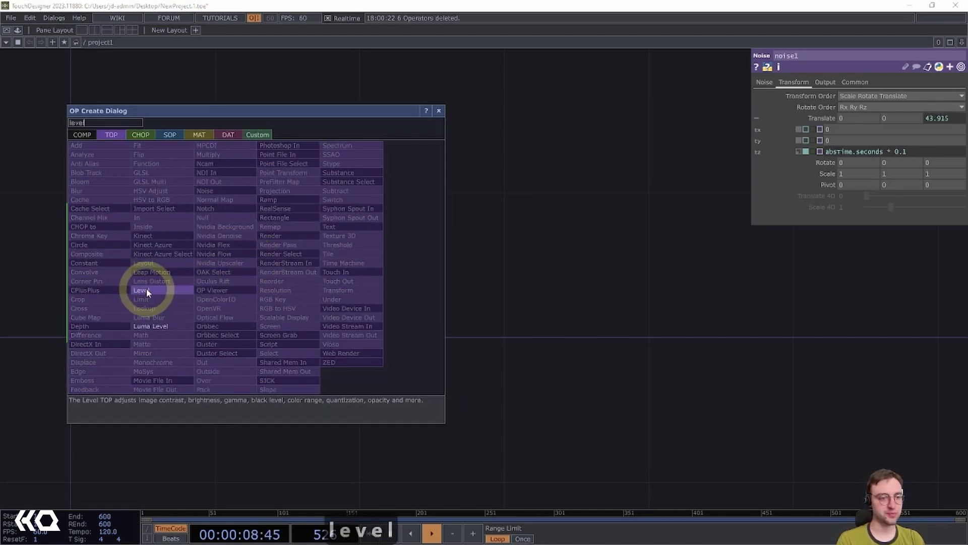
click(146, 290)
click(409, 272)
drag(410, 271, 372, 269)
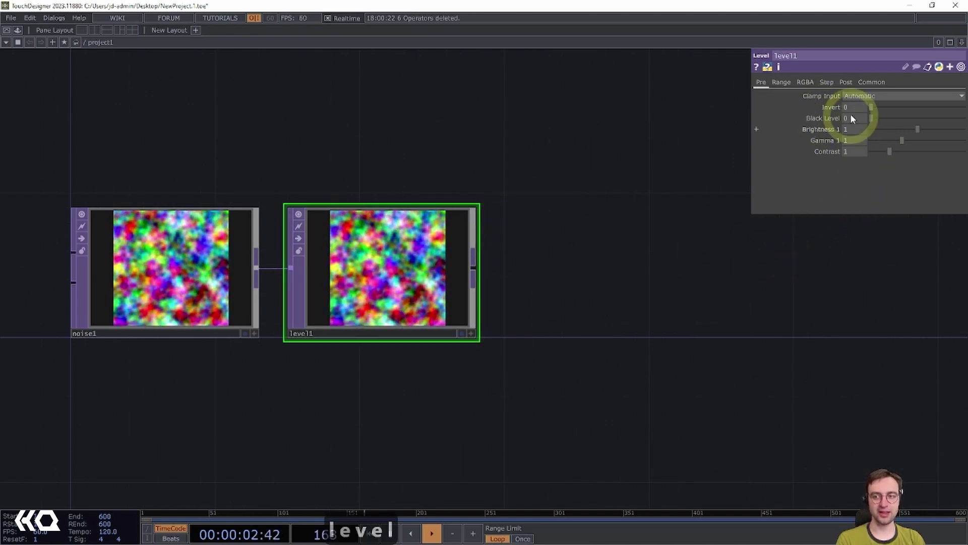
Step: Set level1's Brightness to 0.6
click(853, 131)
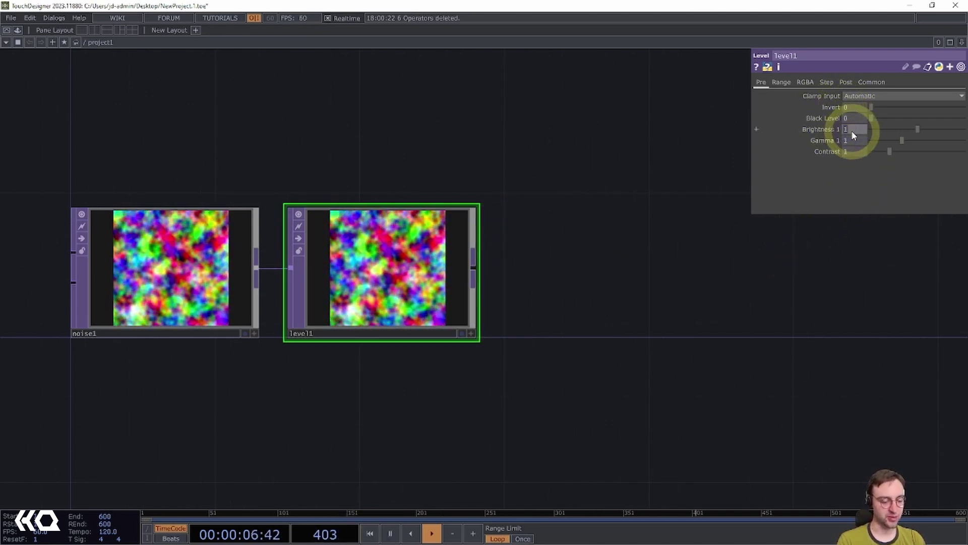
text(0.6)
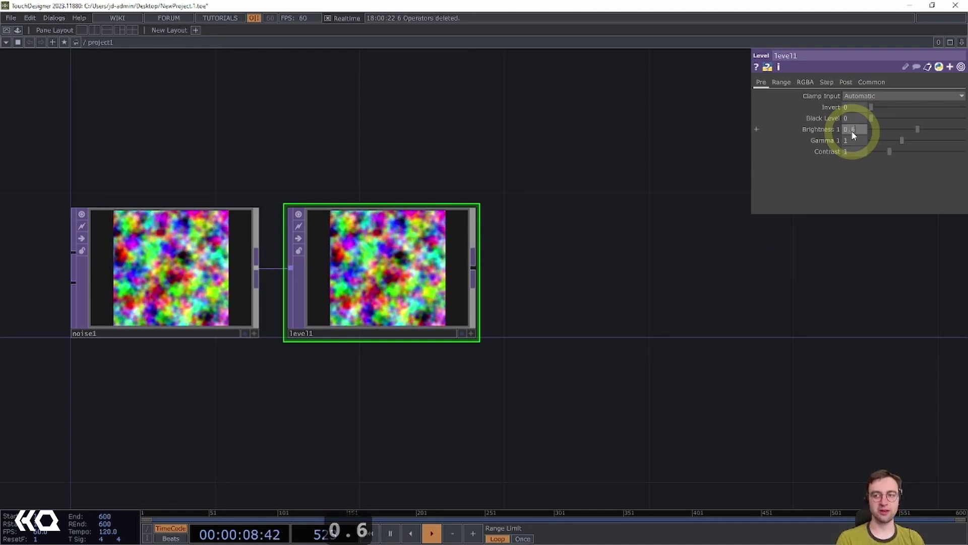
key(Return)
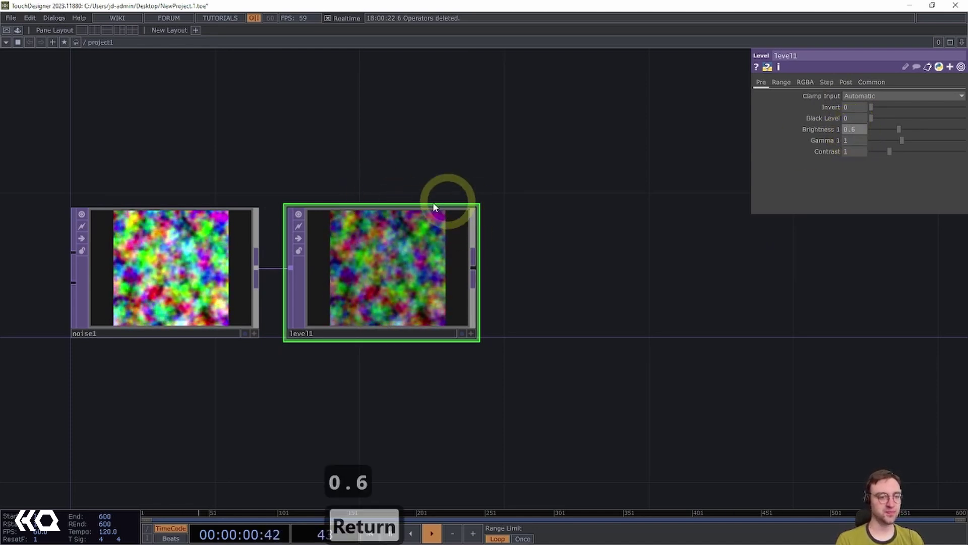
click(113, 432)
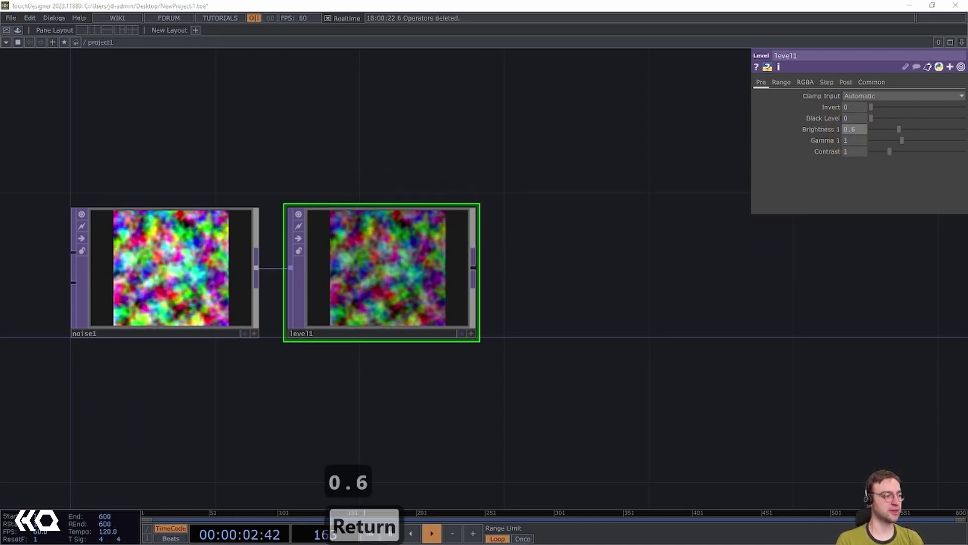
click(485, 273)
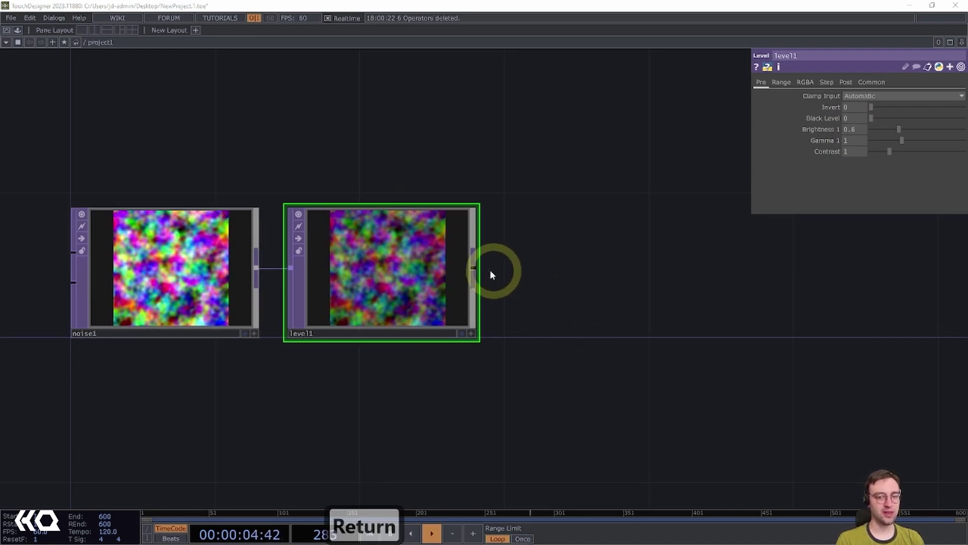
Step: Append a Limit TOP, limit1, after level1
right_click(474, 260)
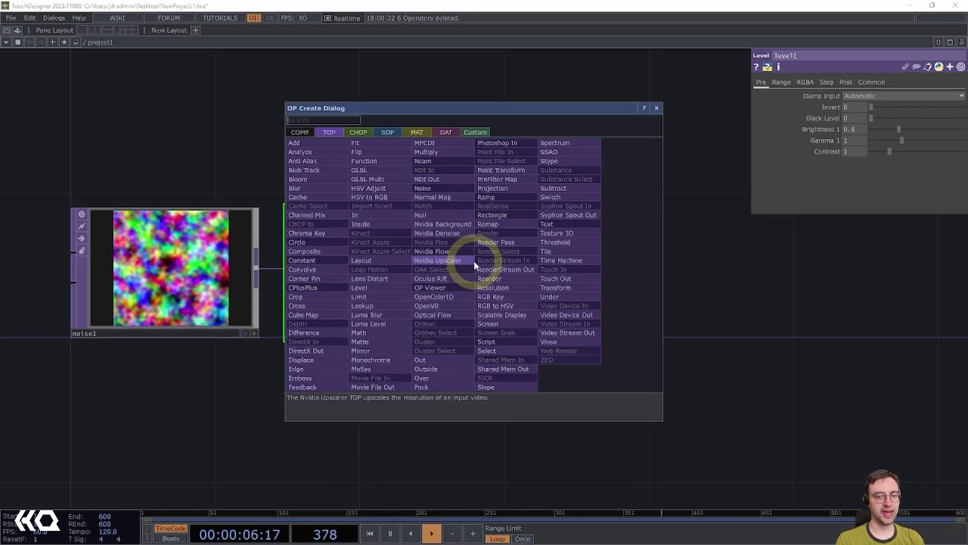
click(374, 295)
click(641, 289)
click(594, 417)
drag(594, 416, 478, 422)
click(458, 398)
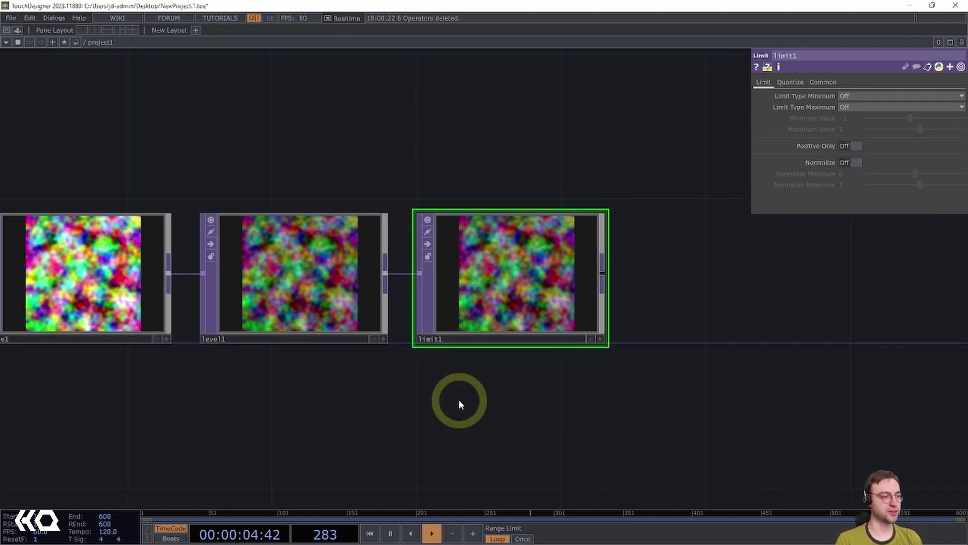
Step: Quantize limit1's values with Floor at a 0.3 value step
click(789, 83)
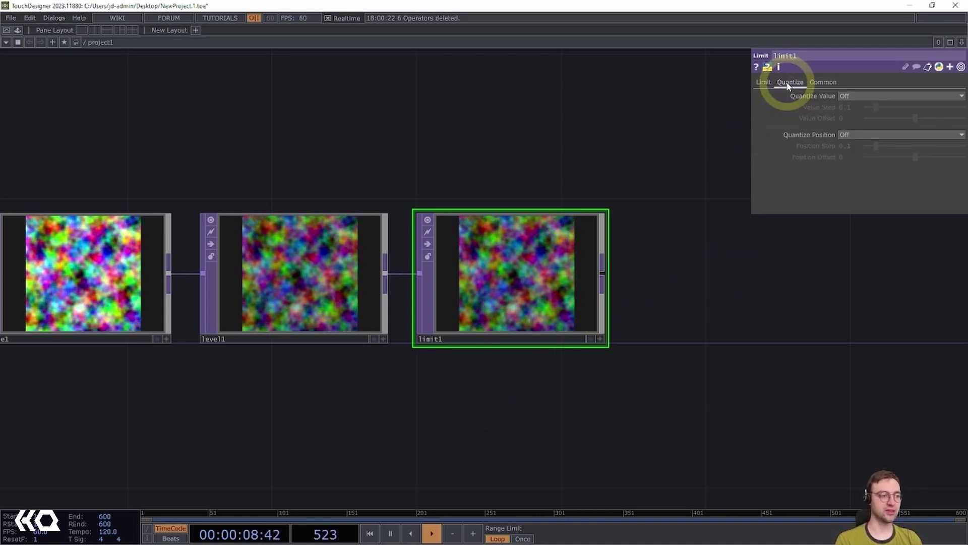
click(847, 97)
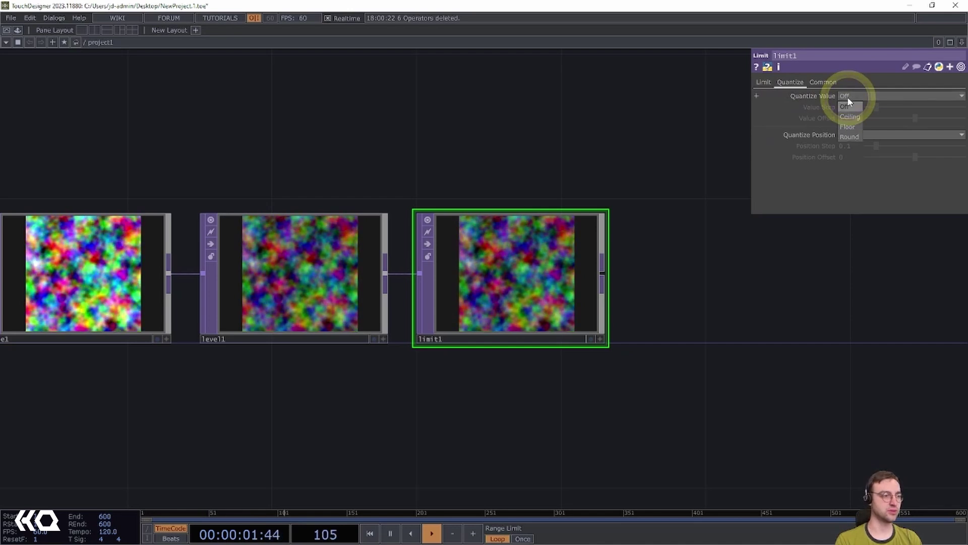
click(852, 127)
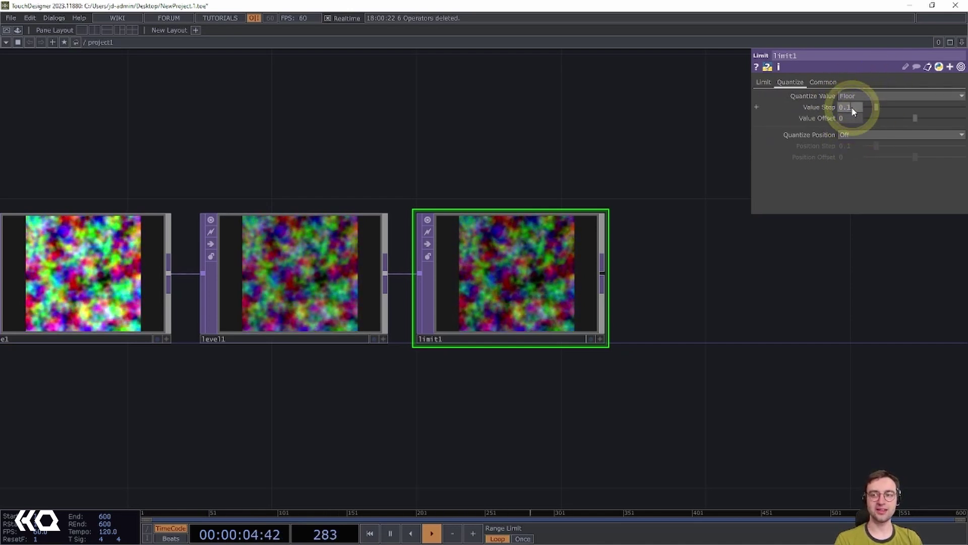
click(850, 107)
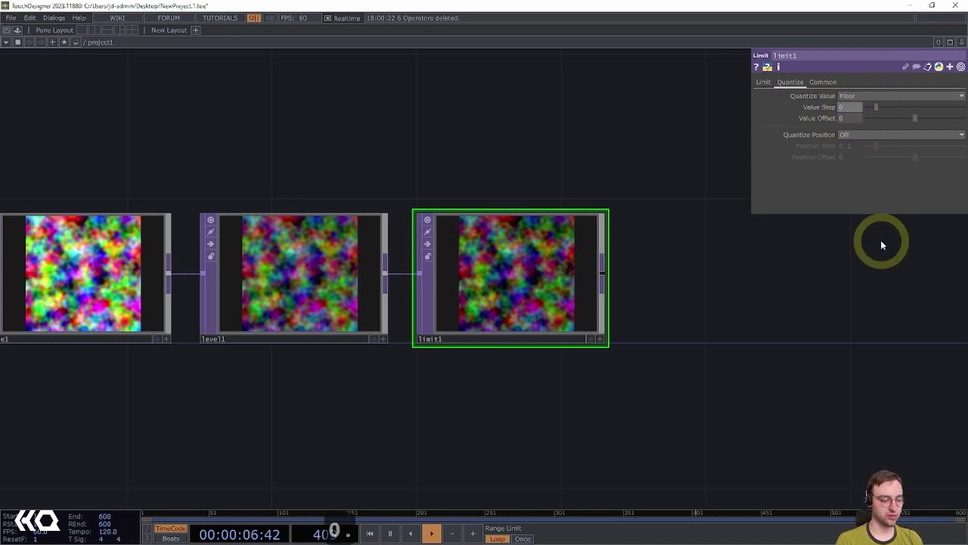
text(0.3)
key(Return)
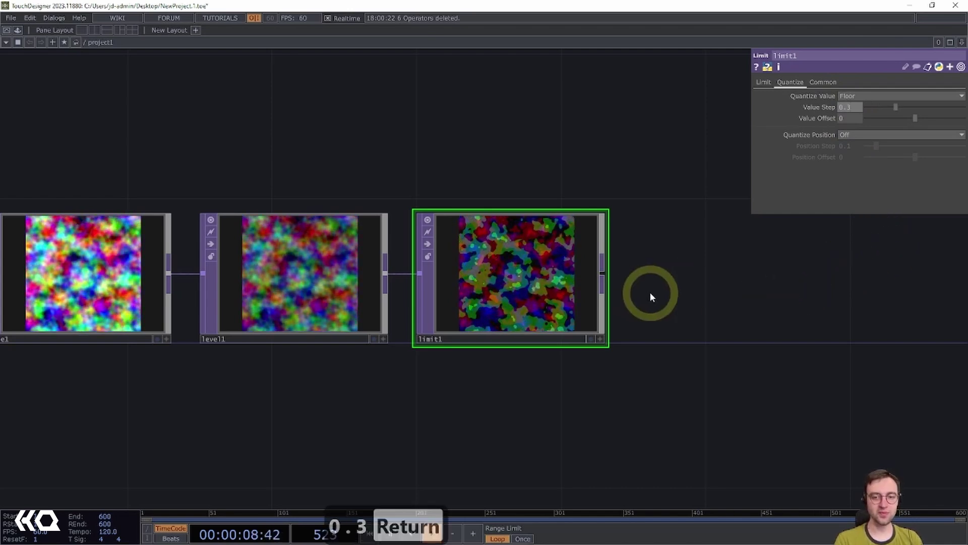
scroll(656, 290, up, 3)
drag(707, 273, 821, 322)
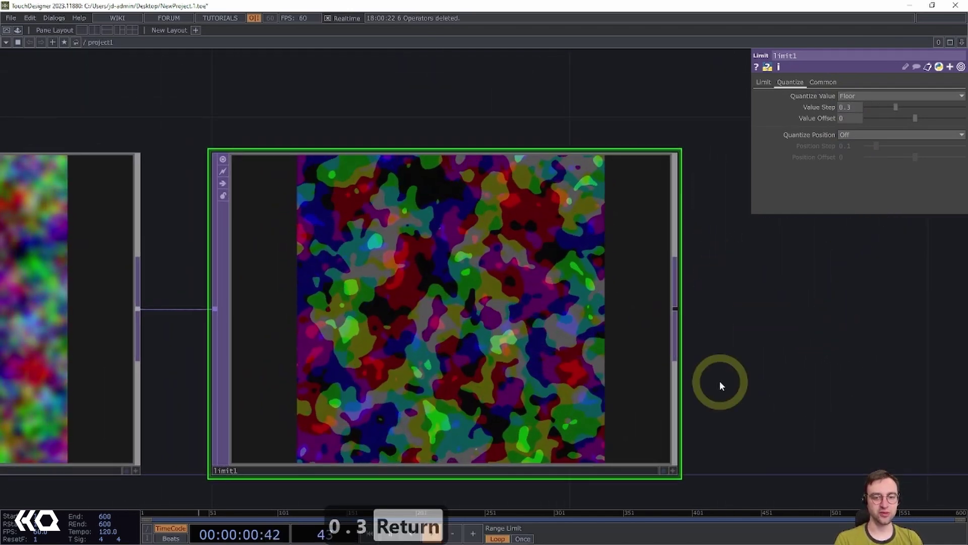
drag(807, 368, 804, 368)
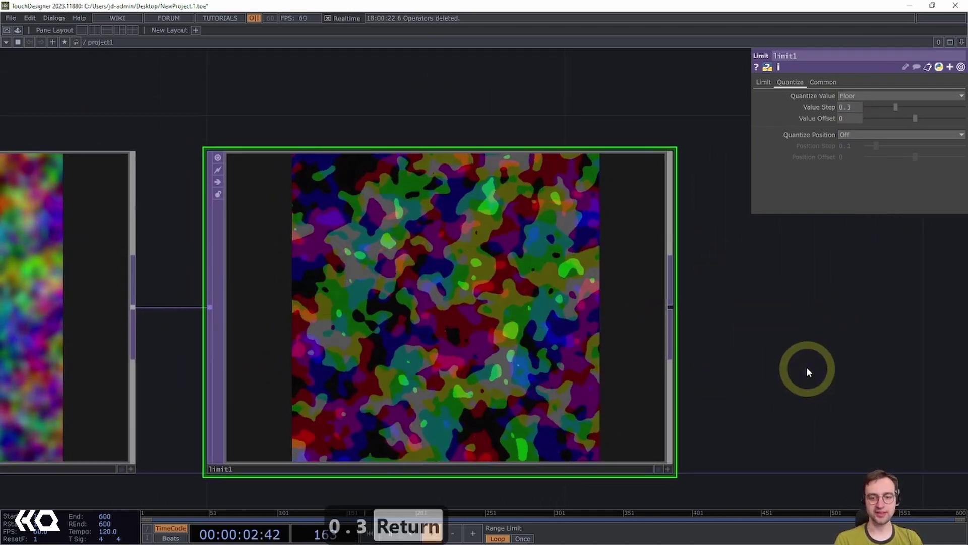
Step: Set limit1's position quantizing to Ceiling, step 0.1, for blocky tiles
click(857, 134)
click(845, 154)
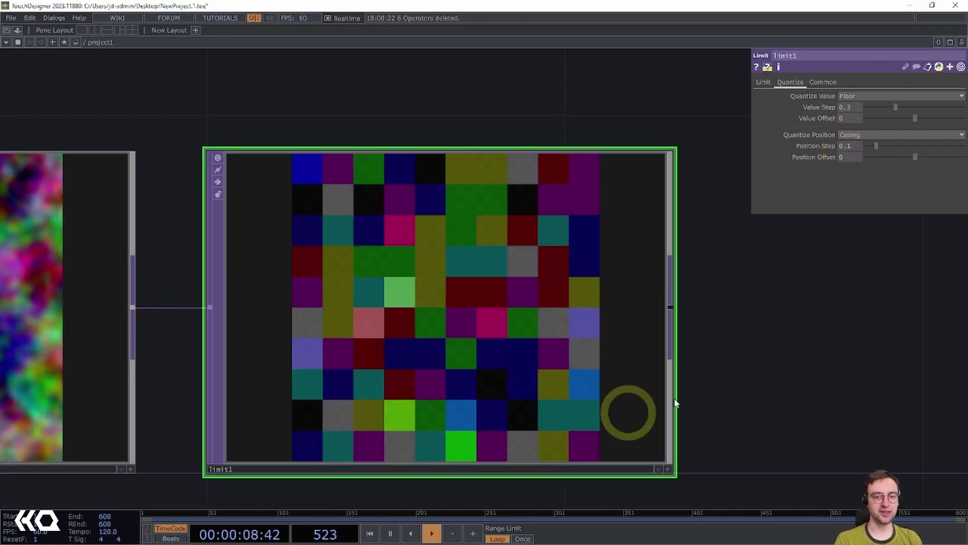
scroll(840, 373, down, 3)
drag(863, 376, 653, 371)
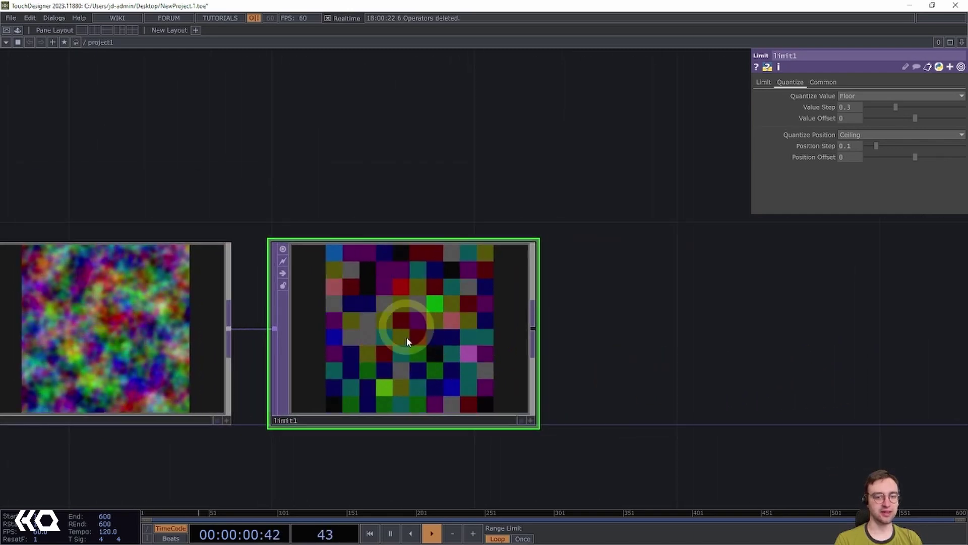
drag(632, 315, 618, 311)
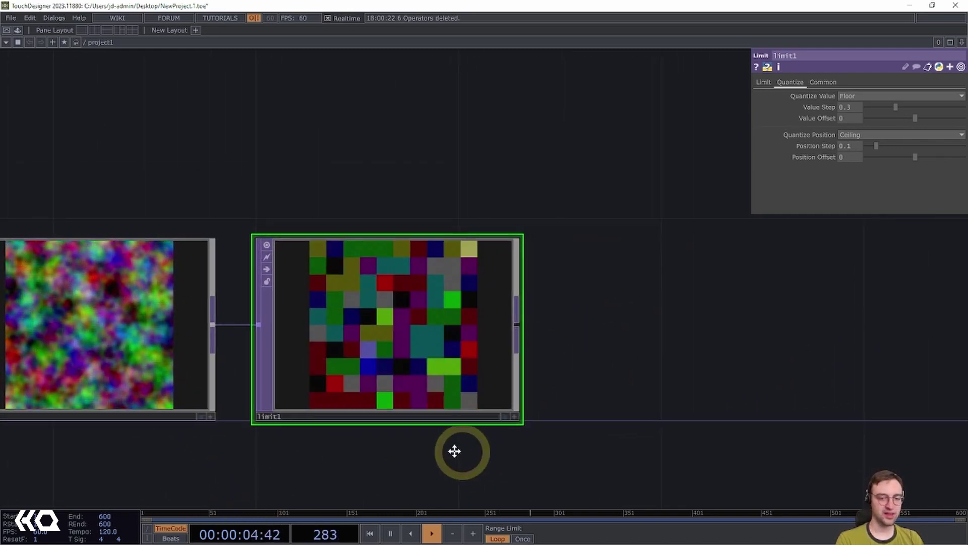
drag(452, 450, 427, 442)
drag(575, 361, 616, 357)
scroll(524, 353, down, 1)
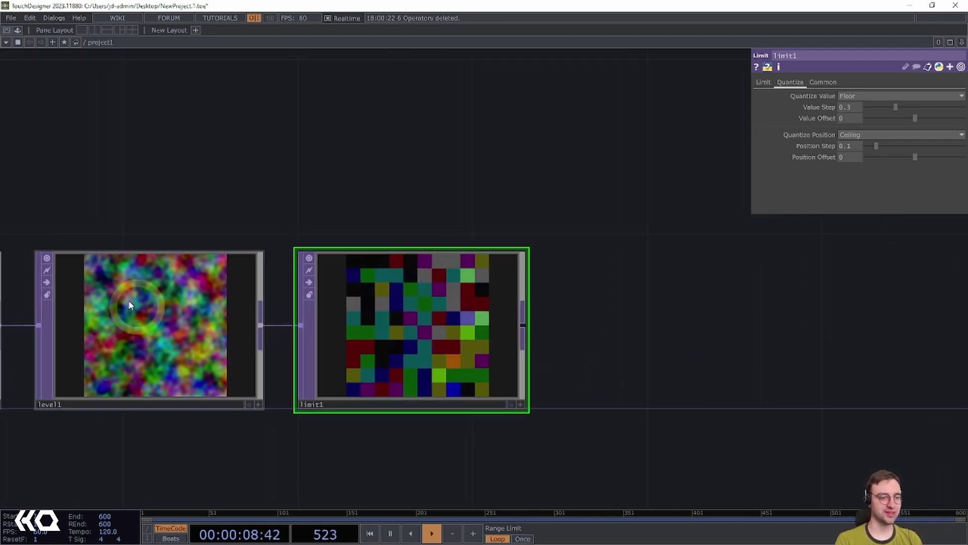
drag(642, 387, 487, 378)
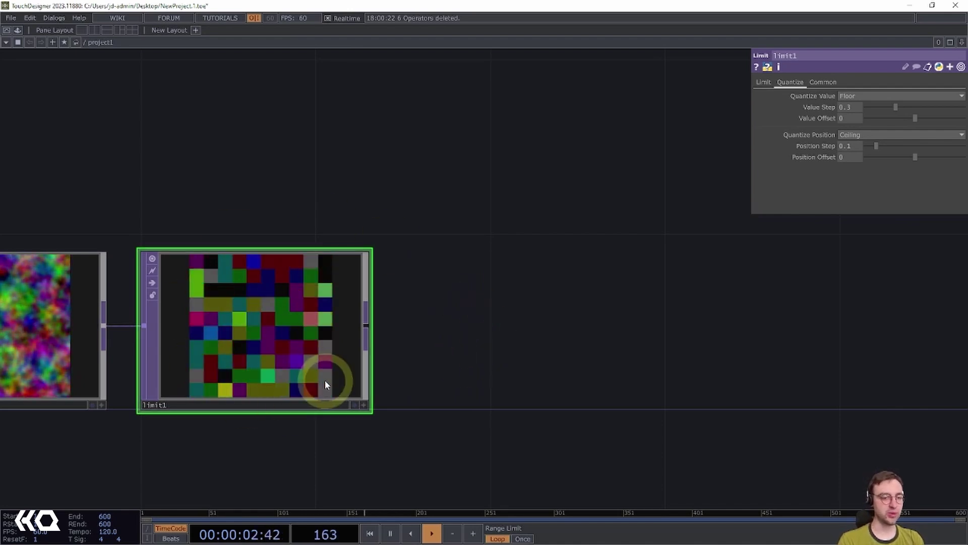
Step: Append a Bloom TOP after limit1
right_click(365, 327)
click(366, 326)
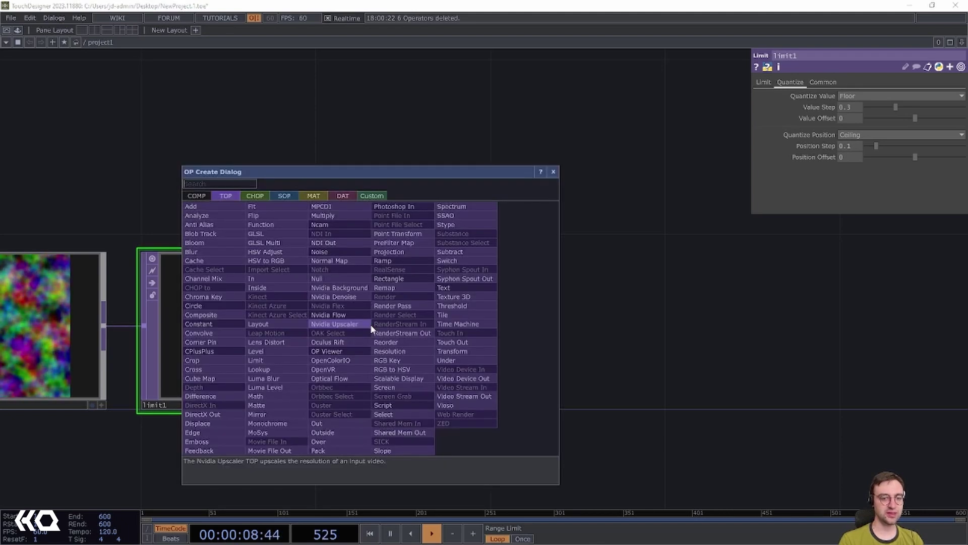
click(194, 243)
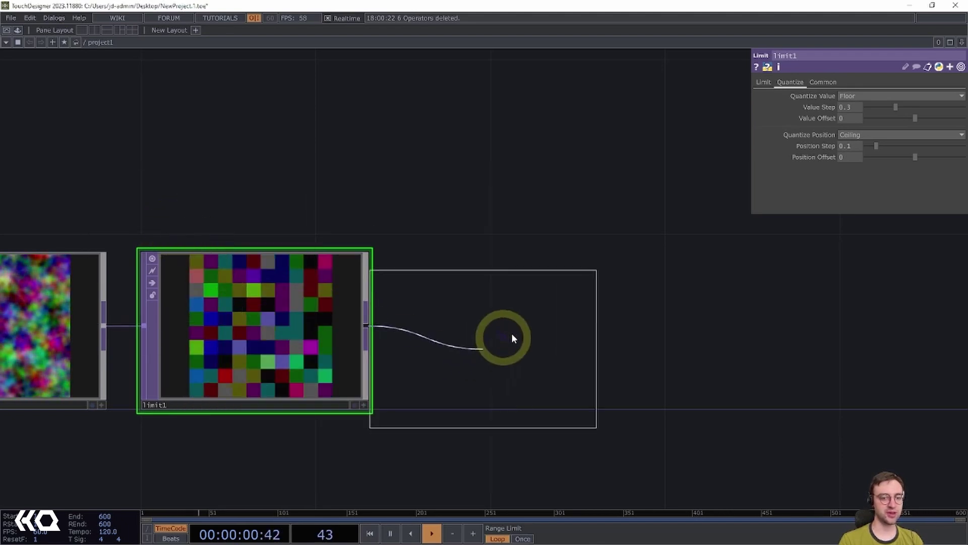
Step: Place bloom1 after limit1 and set its Pre-Black Level to 0.45
click(531, 332)
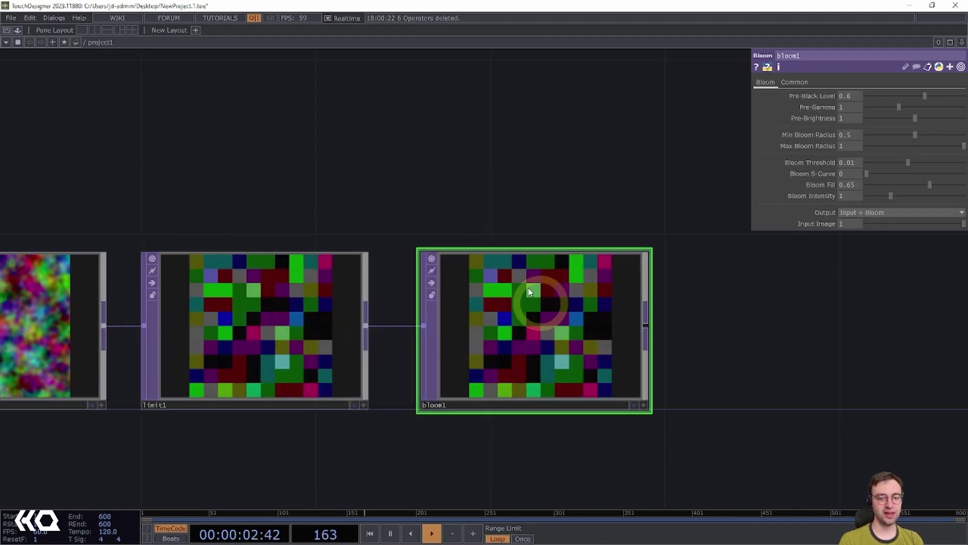
drag(730, 355, 621, 357)
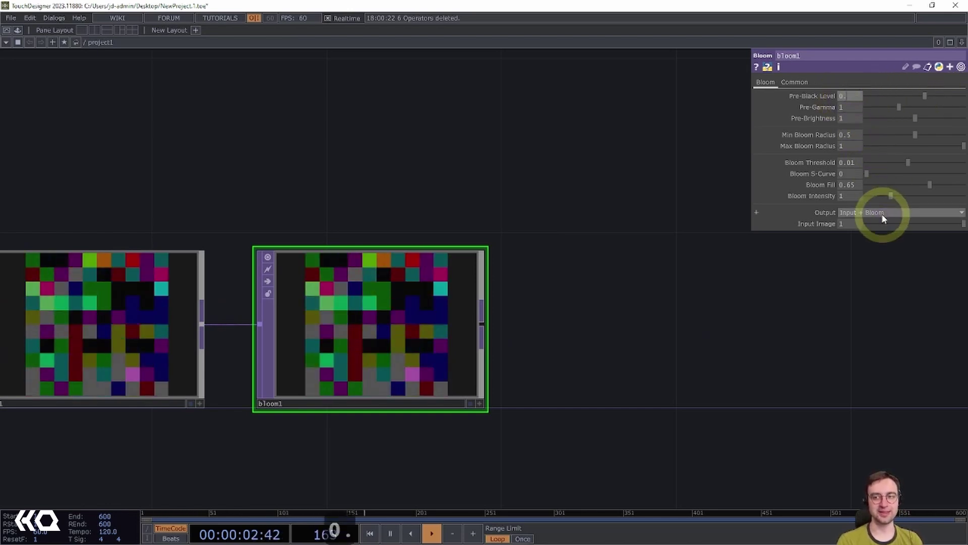
text(5)
key(Return)
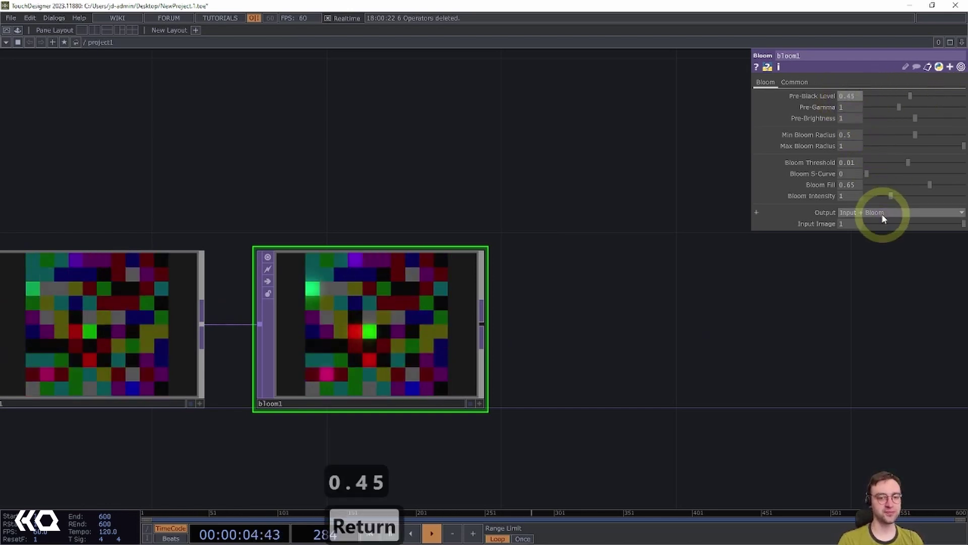
scroll(340, 428, up, 2)
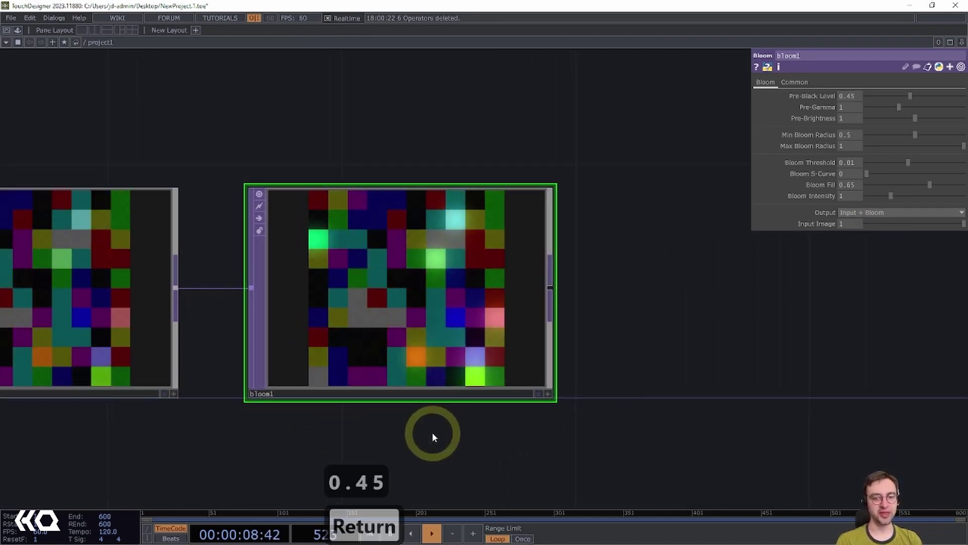
Step: Set bloom1's Pre-Gamma to 1.5
drag(433, 437, 459, 439)
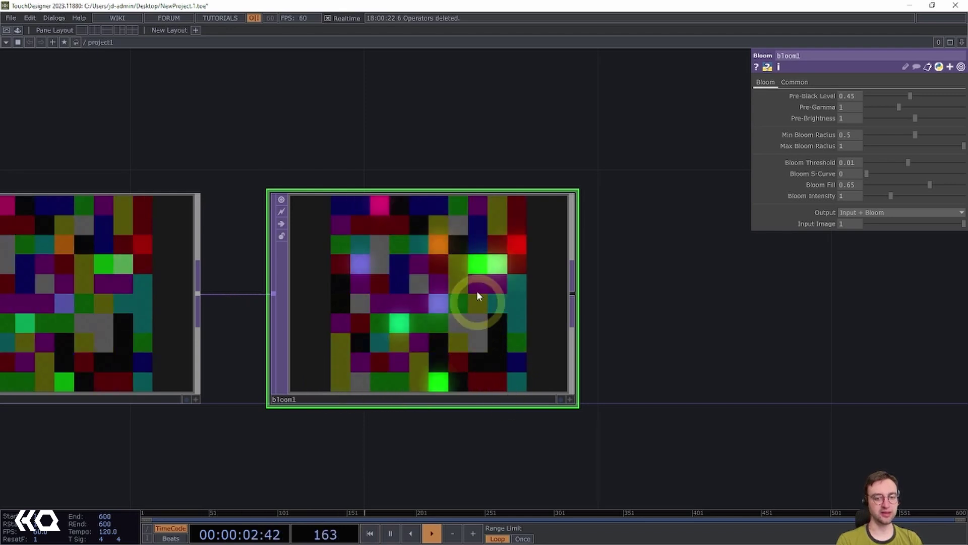
drag(465, 444, 522, 432)
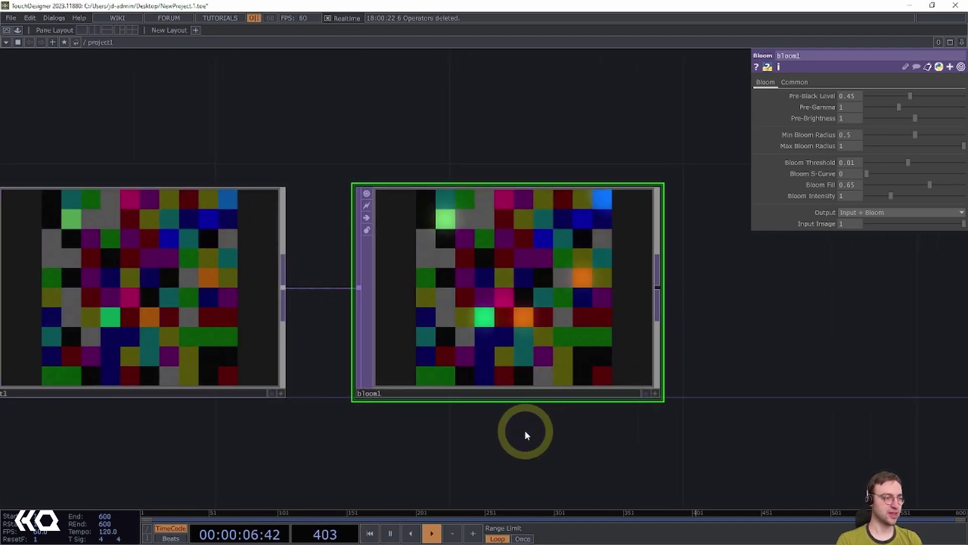
click(852, 108)
text(1.5)
key(Return)
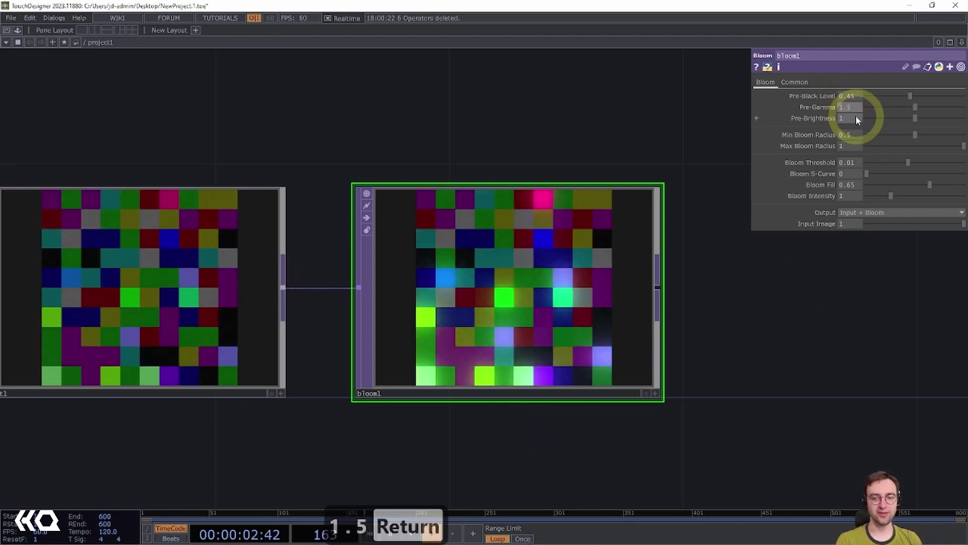
drag(767, 339, 748, 334)
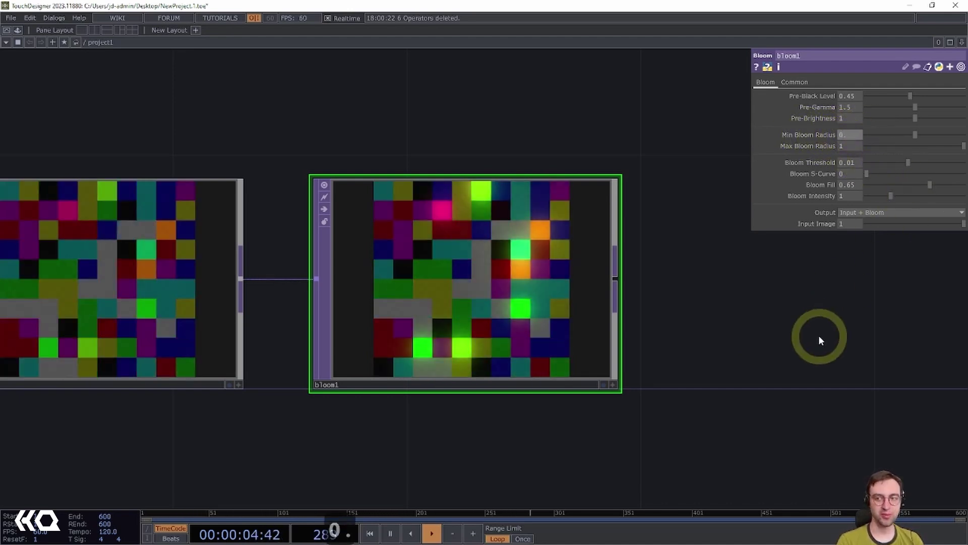
Step: Set bloom1's Min Bloom Radius 0.05, Bloom Threshold 0.005 and Bloom Intensity 3.75
text(0.05)
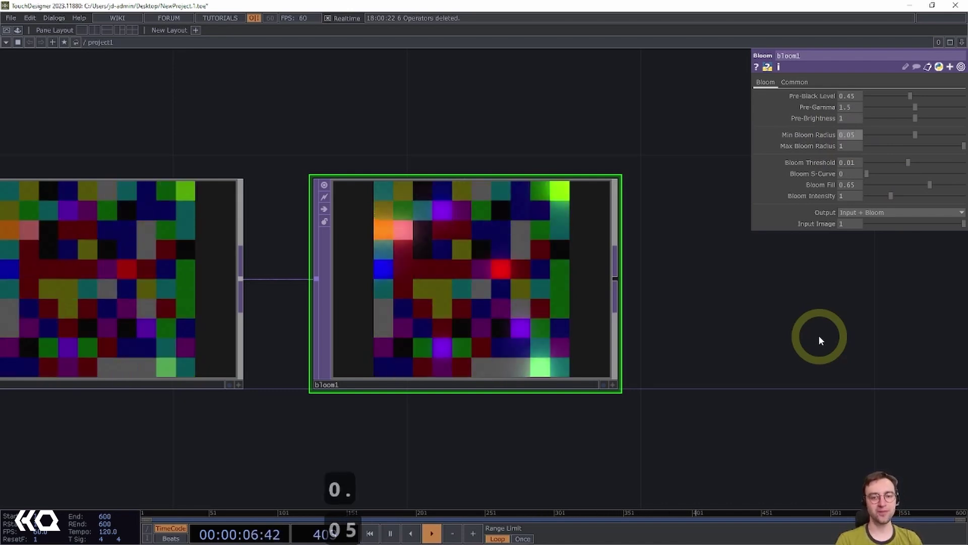
key(Return)
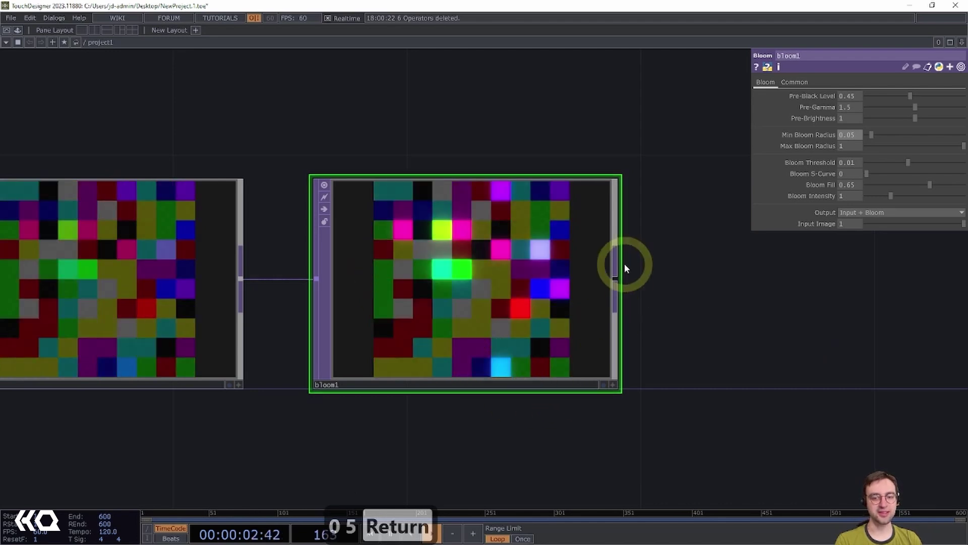
drag(677, 277, 658, 276)
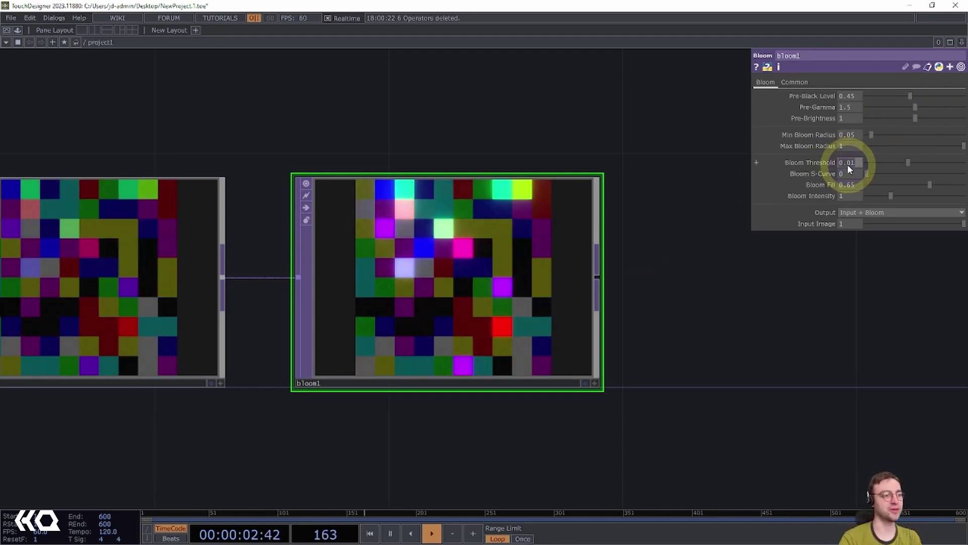
key(BackSpace)
key(BackSpace)
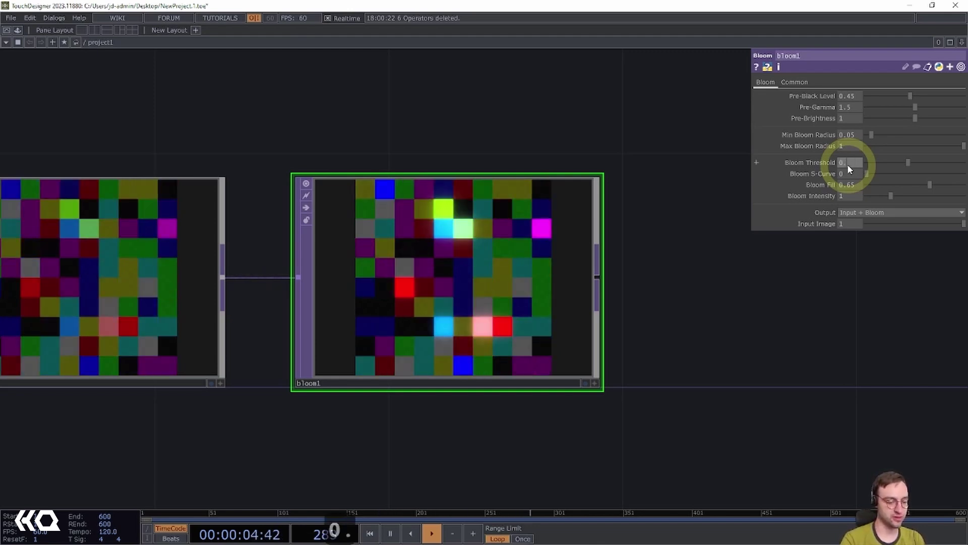
text(005)
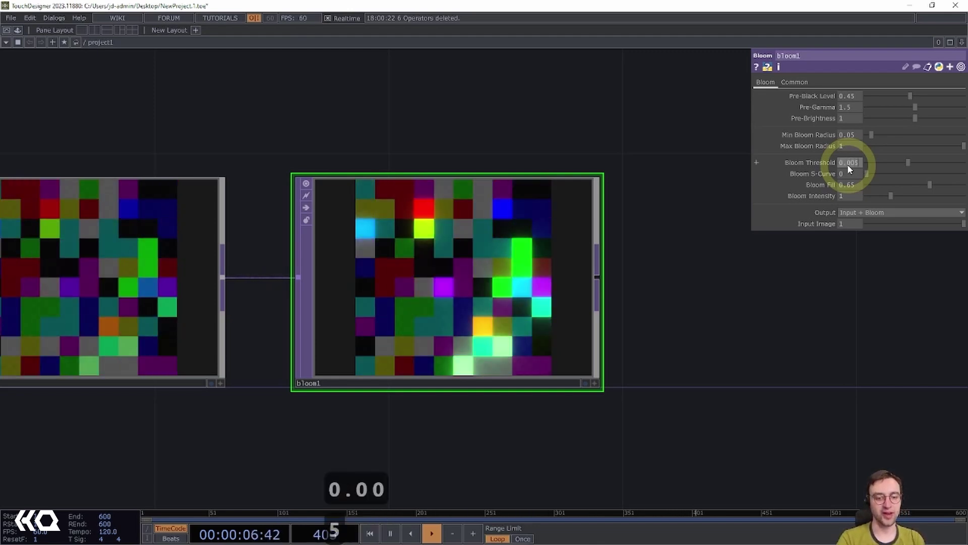
key(Return)
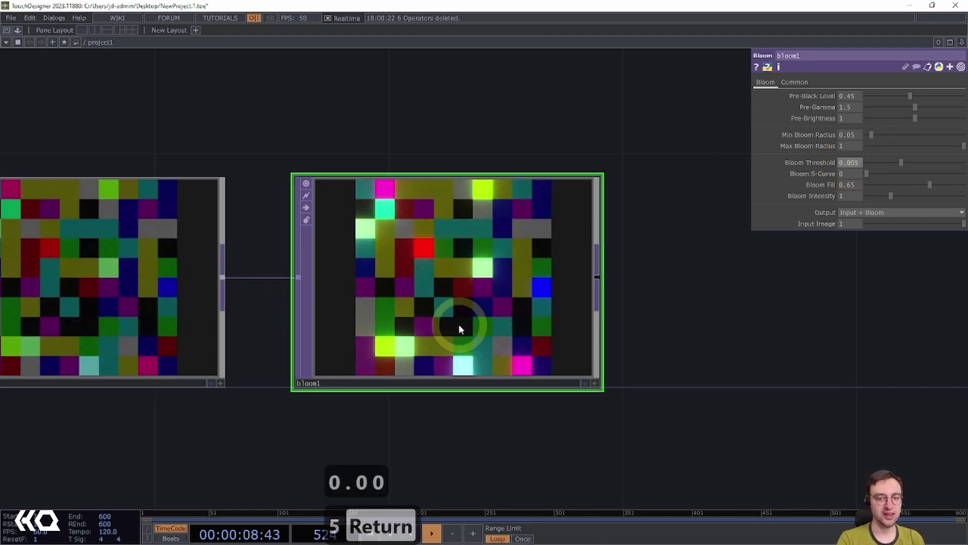
drag(720, 368, 675, 367)
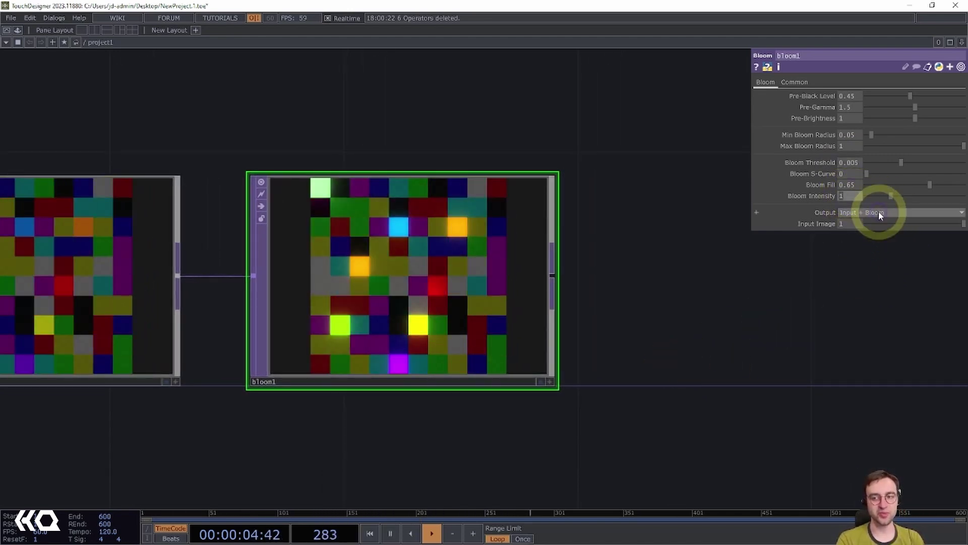
text(3.75)
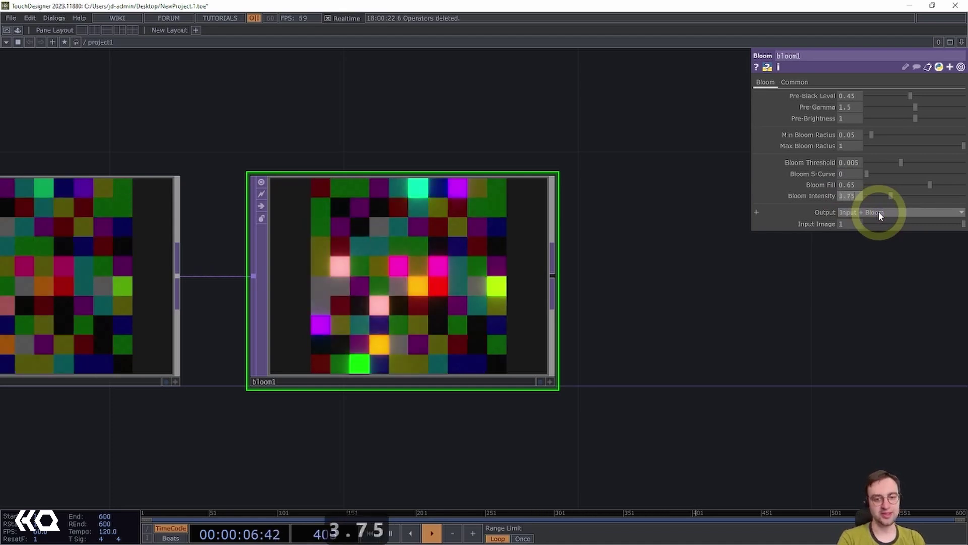
key(Return)
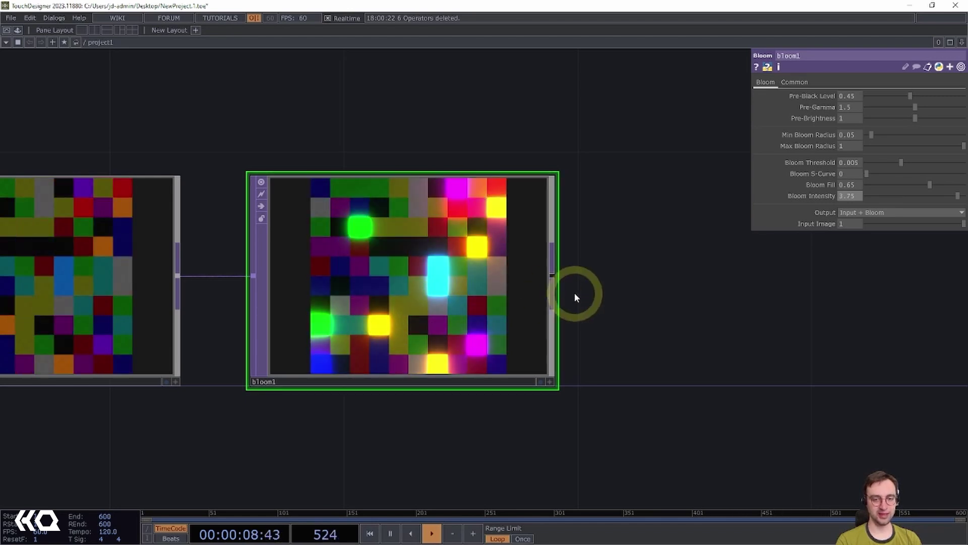
Step: Switch bloom1's Output to Bloom so only the glow is rendered
click(867, 213)
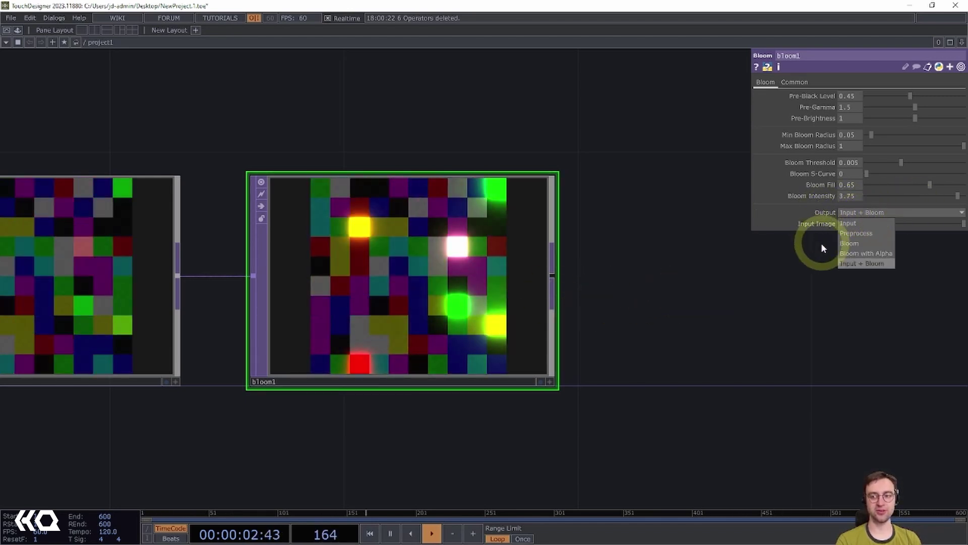
click(860, 244)
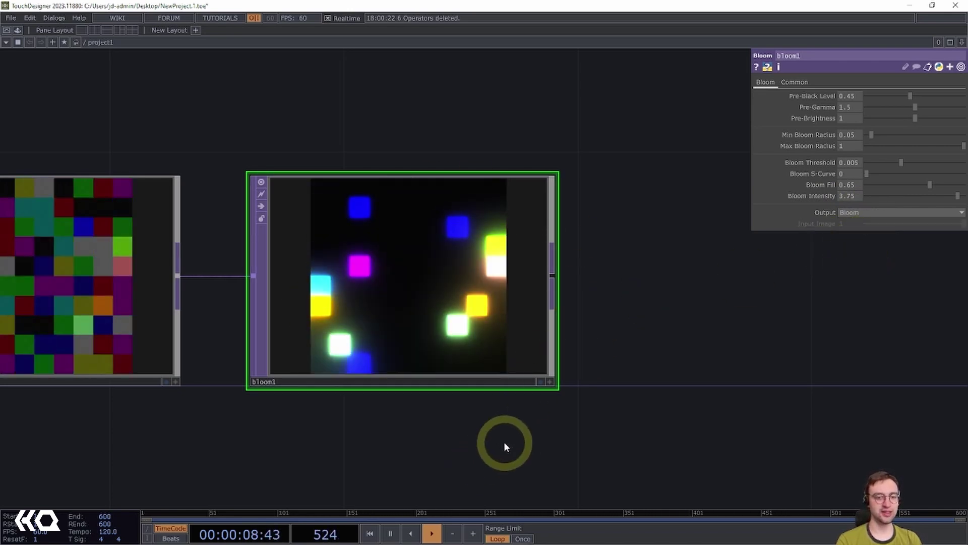
scroll(488, 444, down, 2)
drag(488, 443, 454, 444)
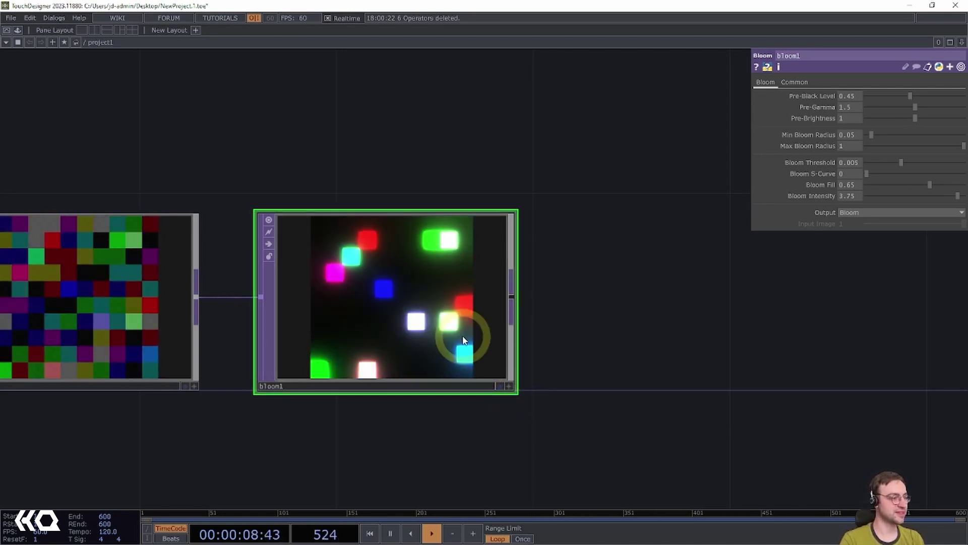
drag(568, 320, 495, 318)
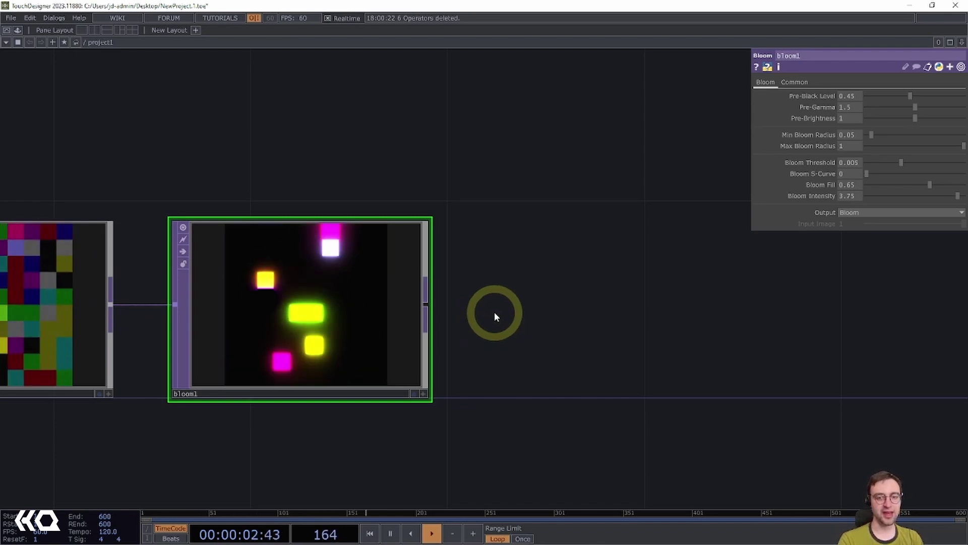
Step: Append a Null TOP after bloom1 with Alt+N
key(super+n)
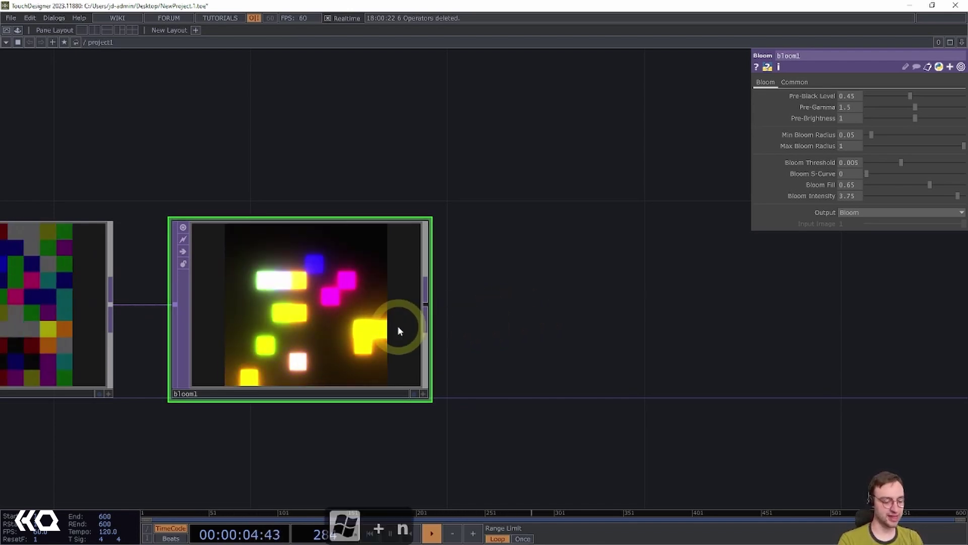
key(alt+n)
click(584, 320)
drag(582, 316, 602, 316)
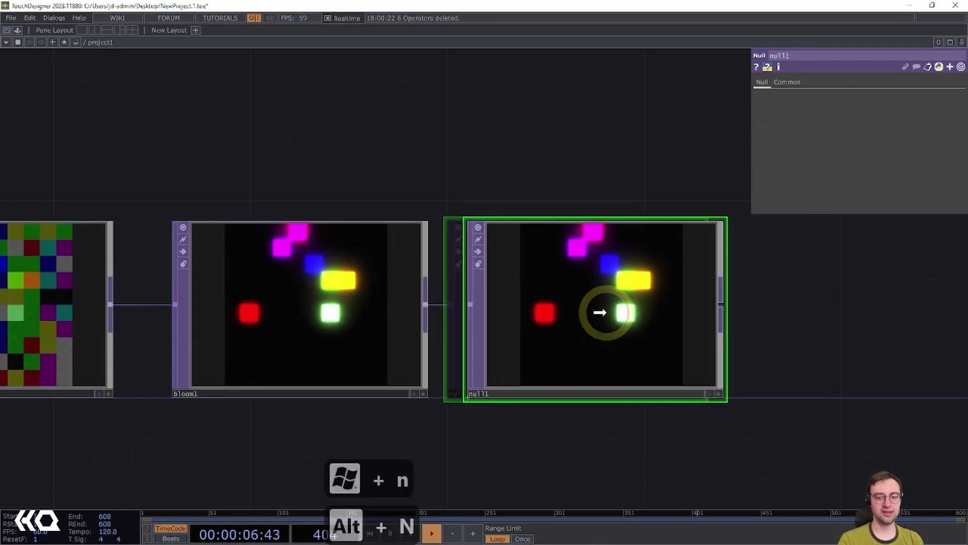
Step: Rename the null to null_input
click(537, 394)
key(BackSpace)
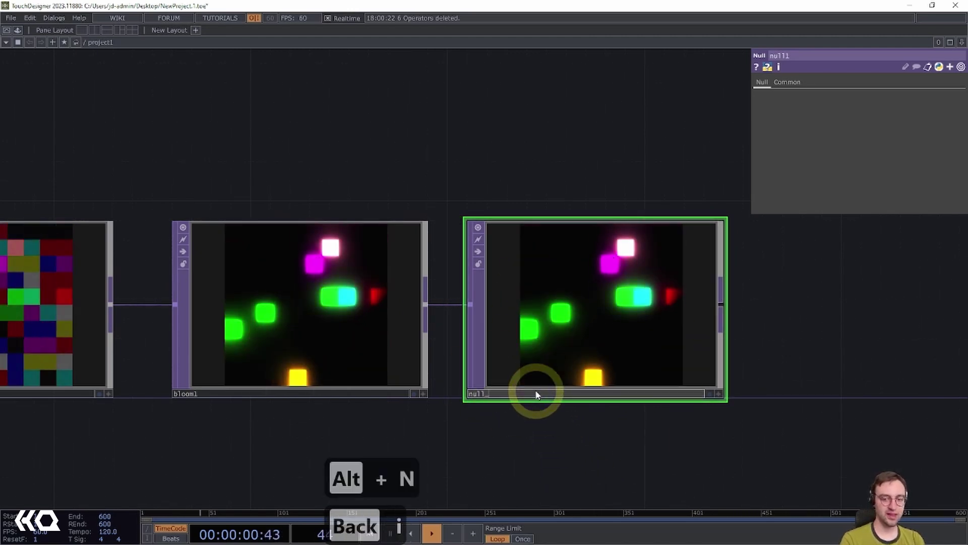
text(_inut)
key(BackSpace)
key(BackSpace)
text(put)
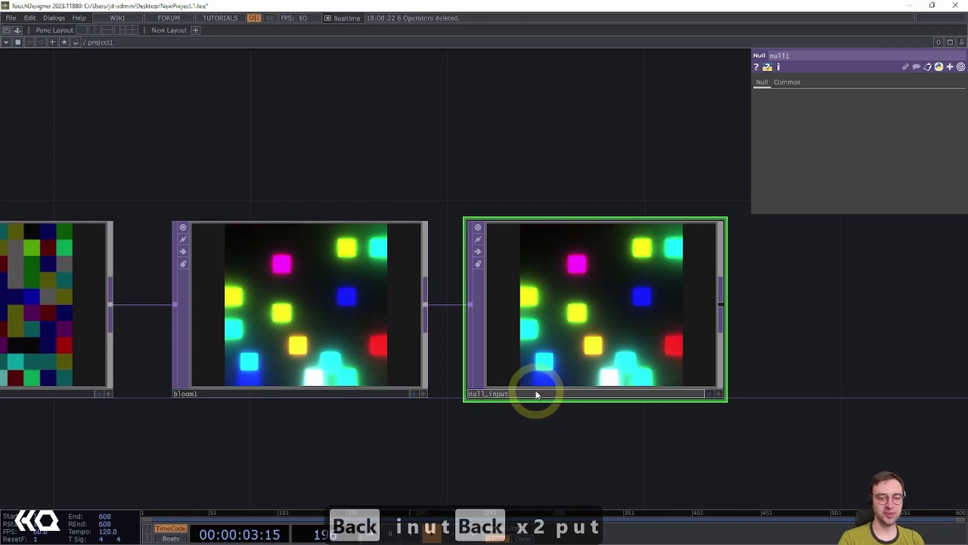
key(Return)
scroll(673, 448, down, 3)
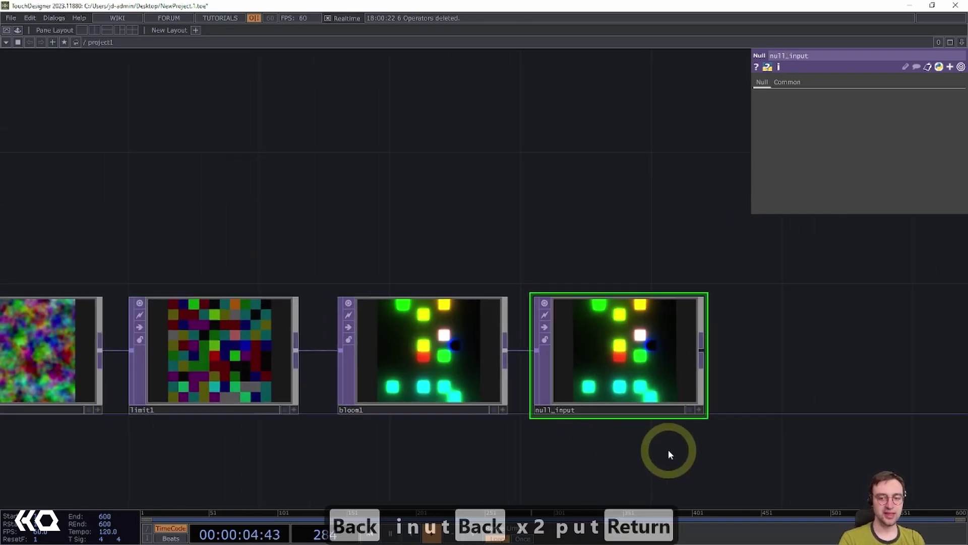
drag(674, 449, 507, 428)
scroll(550, 411, down, 2)
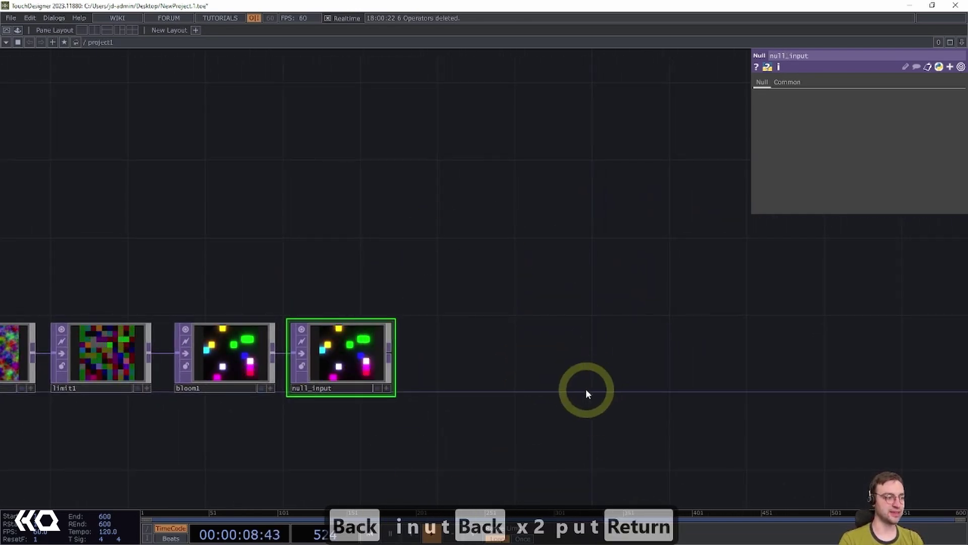
drag(586, 389, 537, 363)
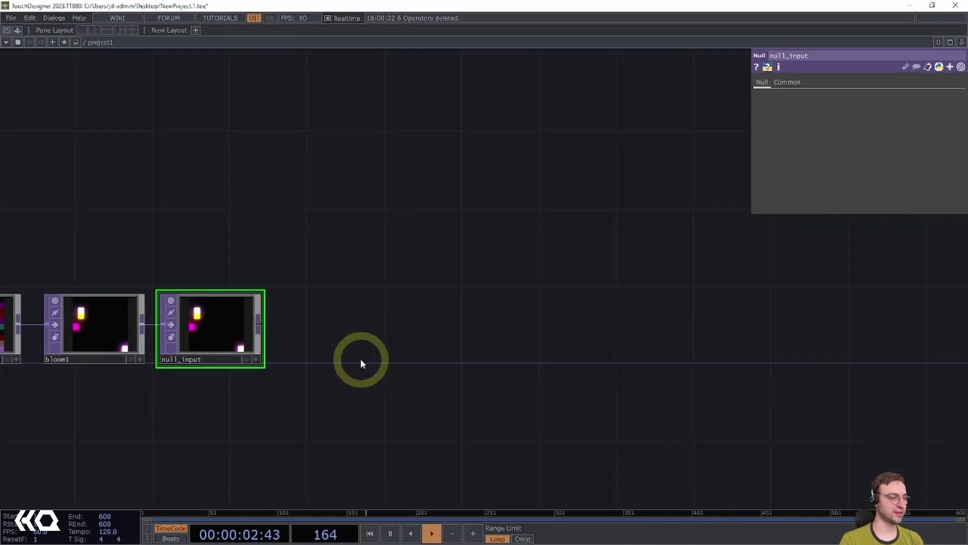
Step: Wire a new Feedback TOP, feedback1, after null_input
click(261, 326)
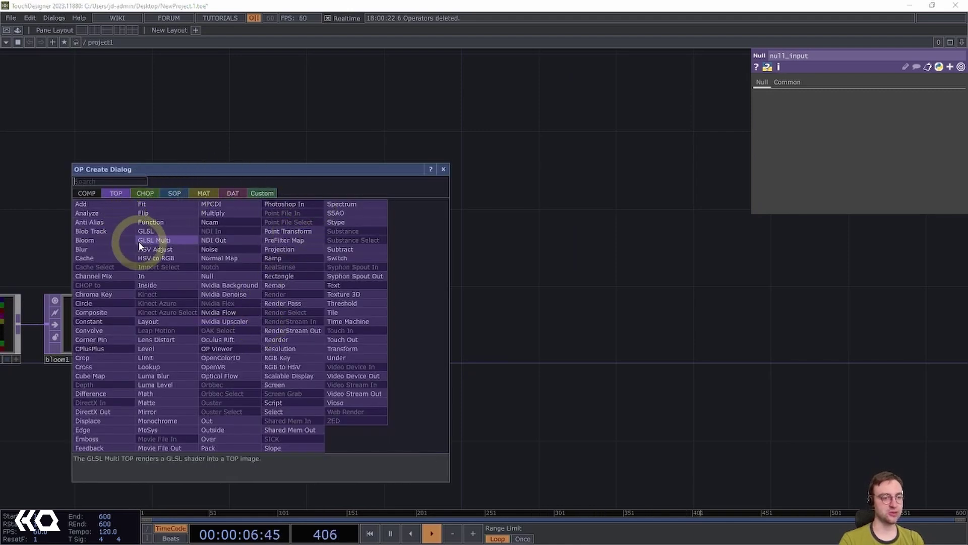
text(fe)
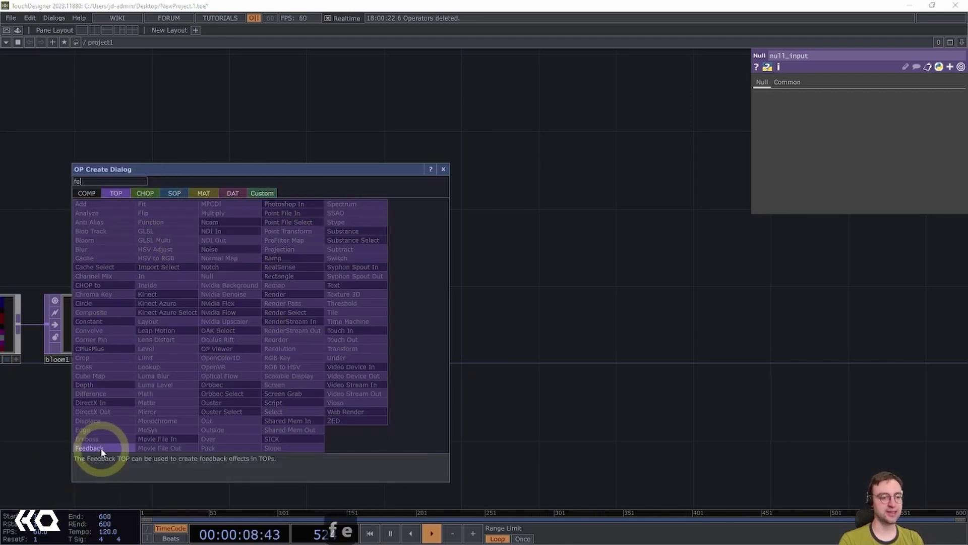
click(101, 448)
click(343, 249)
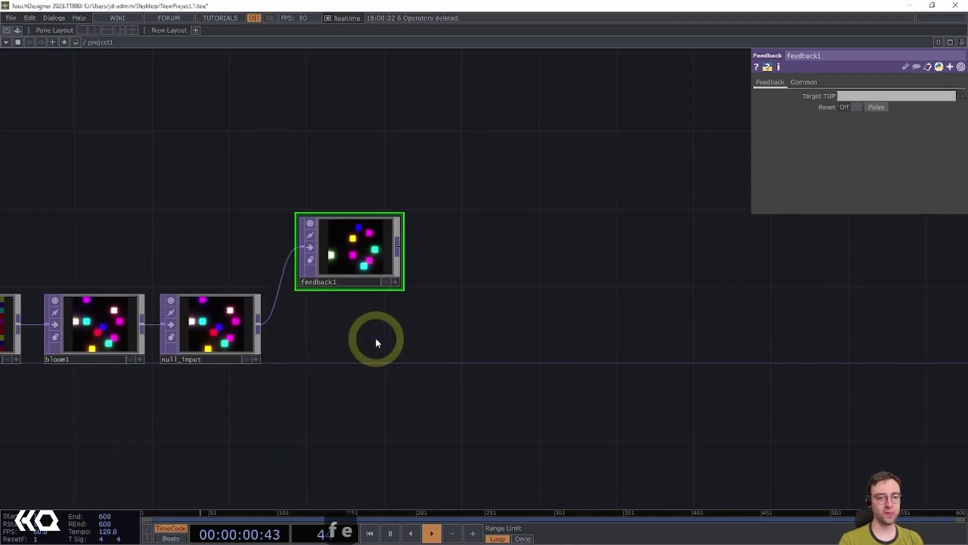
drag(367, 339, 335, 380)
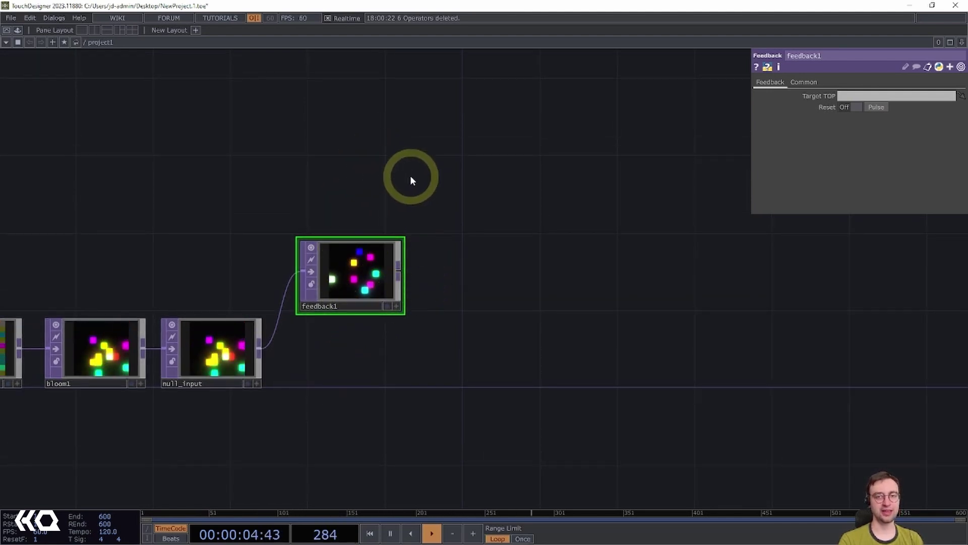
Step: Place a Keyboard In CHOP, keyboardin1, above feedback1, then select feedback1
key(Tab)
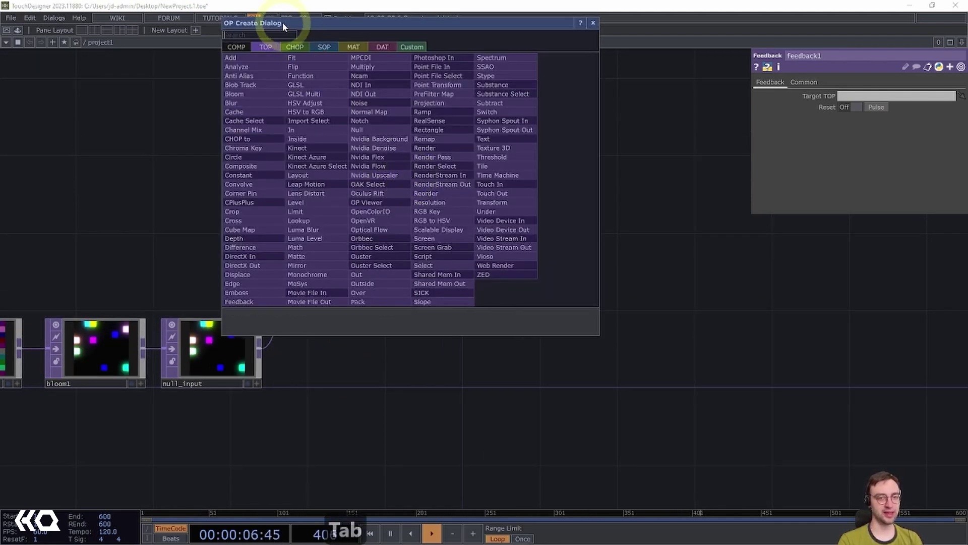
click(294, 46)
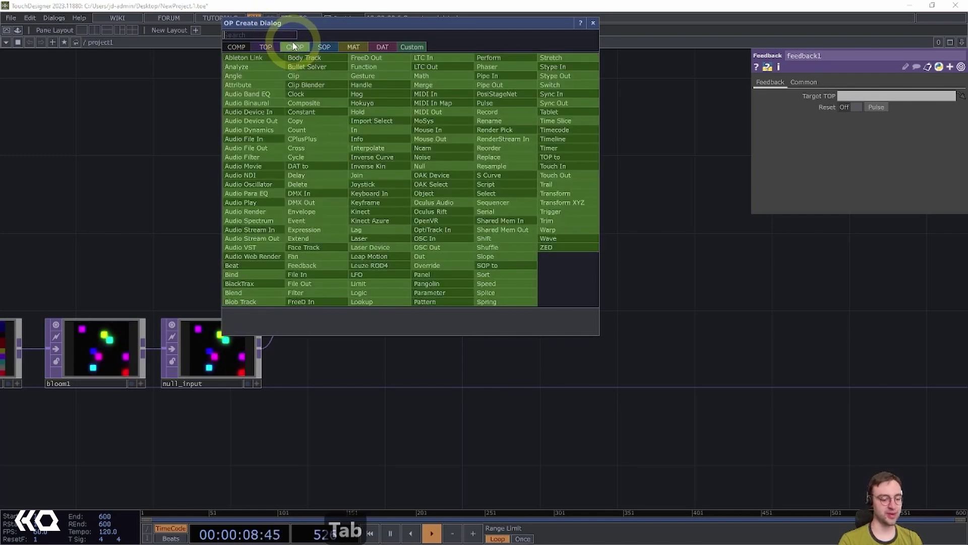
text(ke)
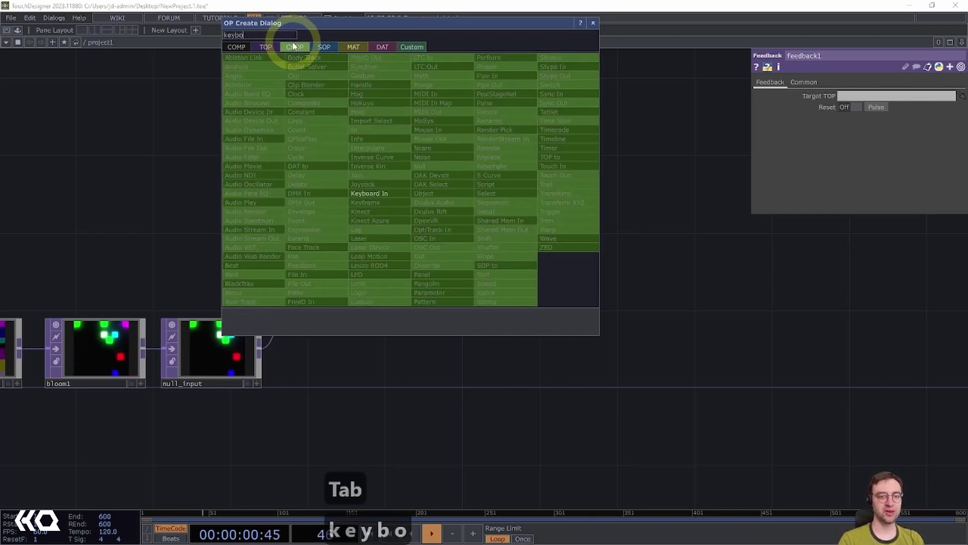
text(ybo)
click(388, 194)
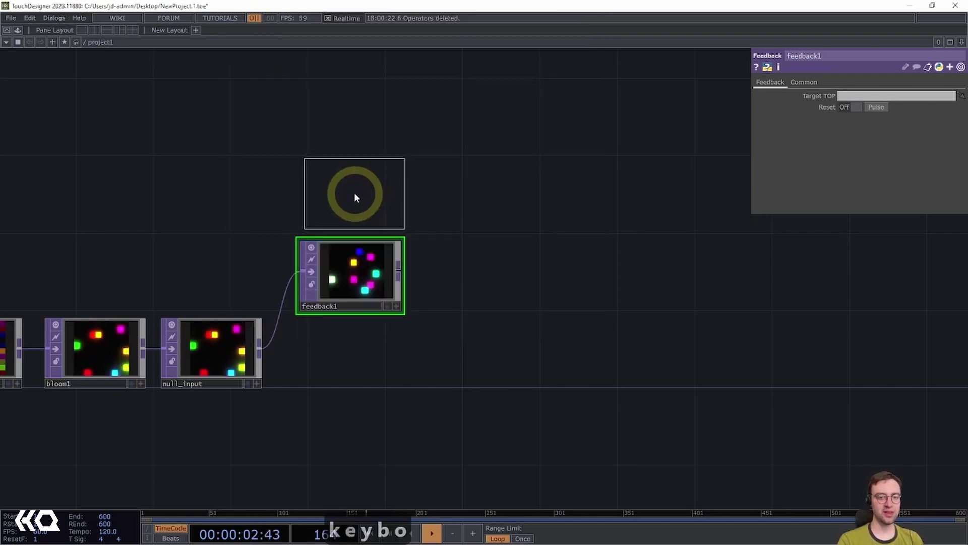
click(355, 191)
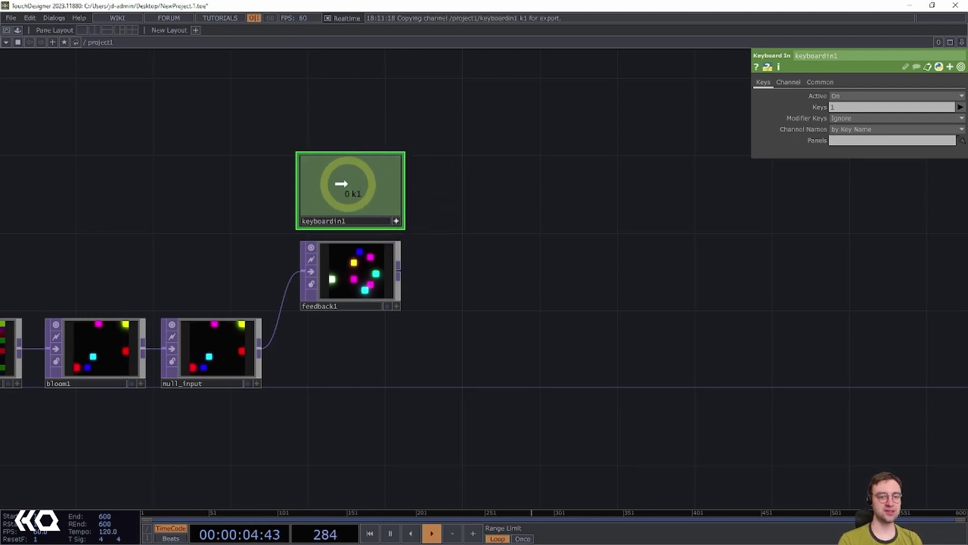
click(342, 281)
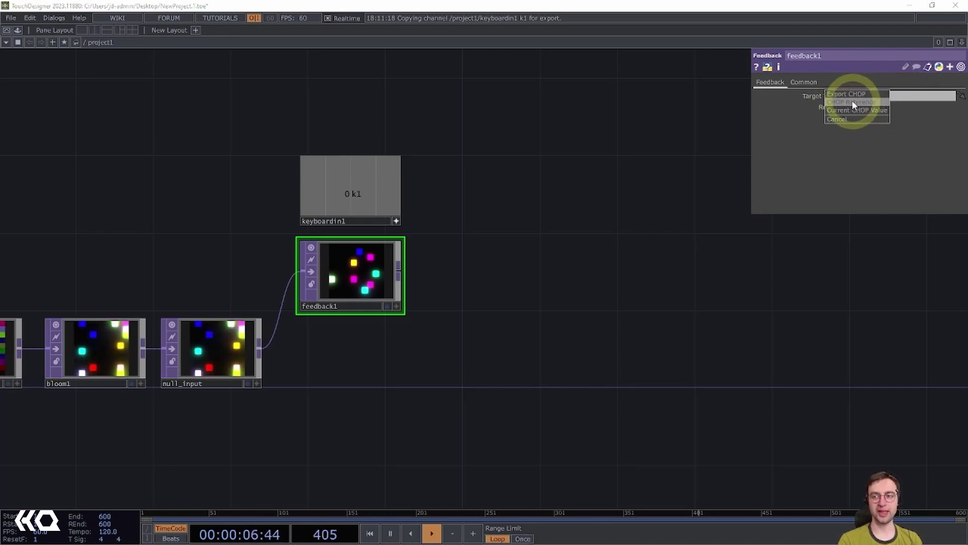
click(852, 102)
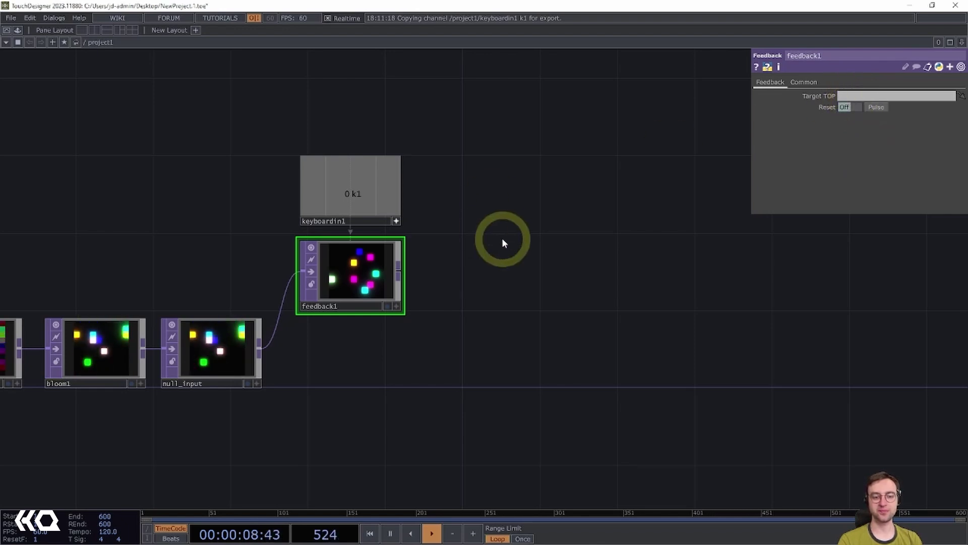
key(1)
key(1)
key(1)
key(1)
key(1)
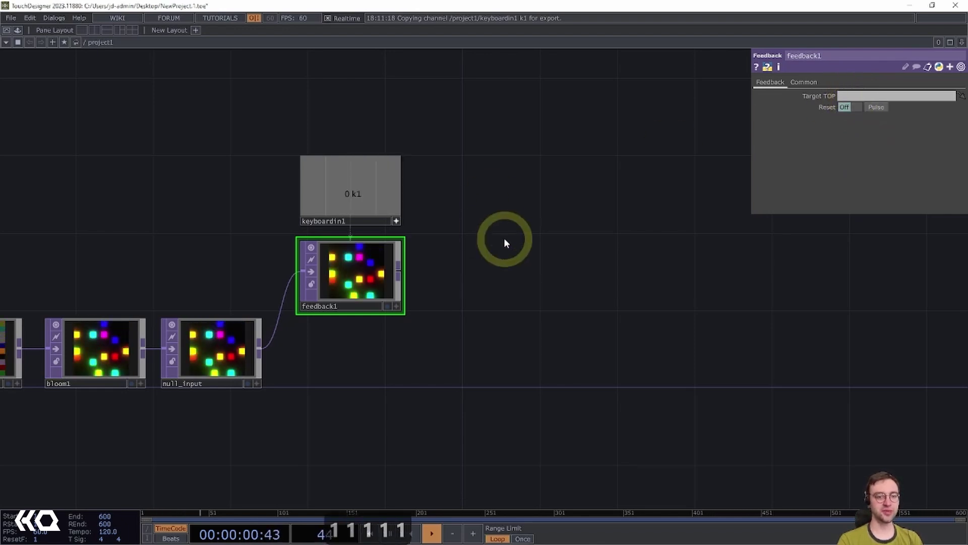
key(1)
key(1)
key(1)
key(1)
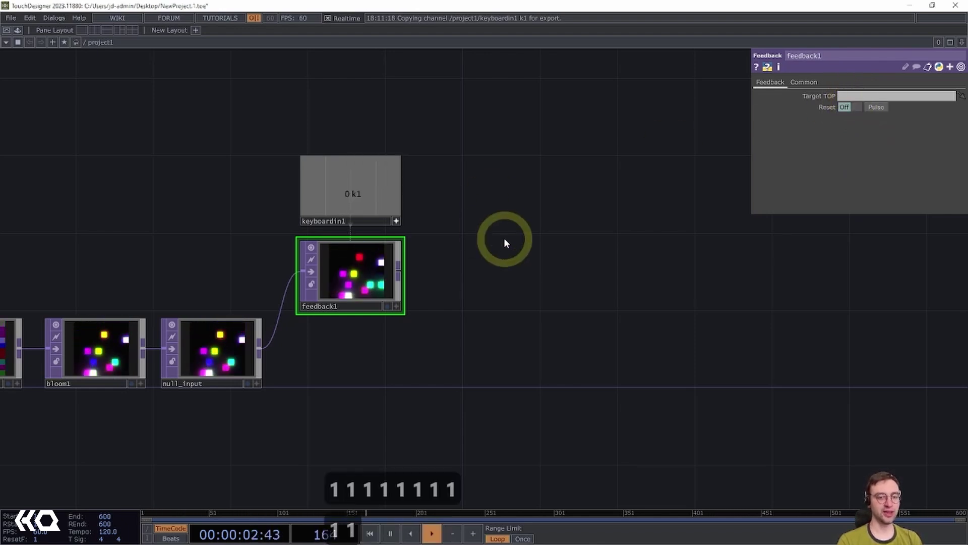
drag(524, 279, 495, 264)
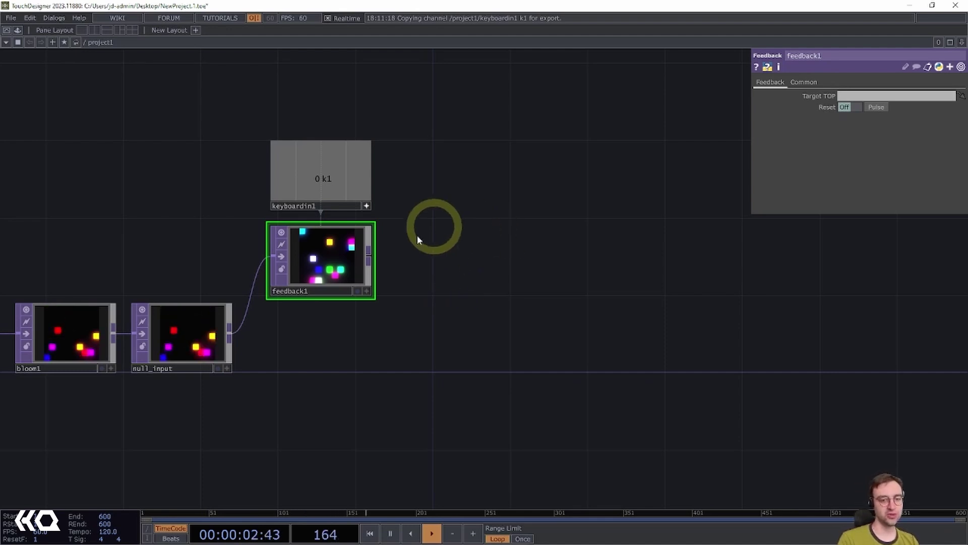
drag(484, 234, 380, 247)
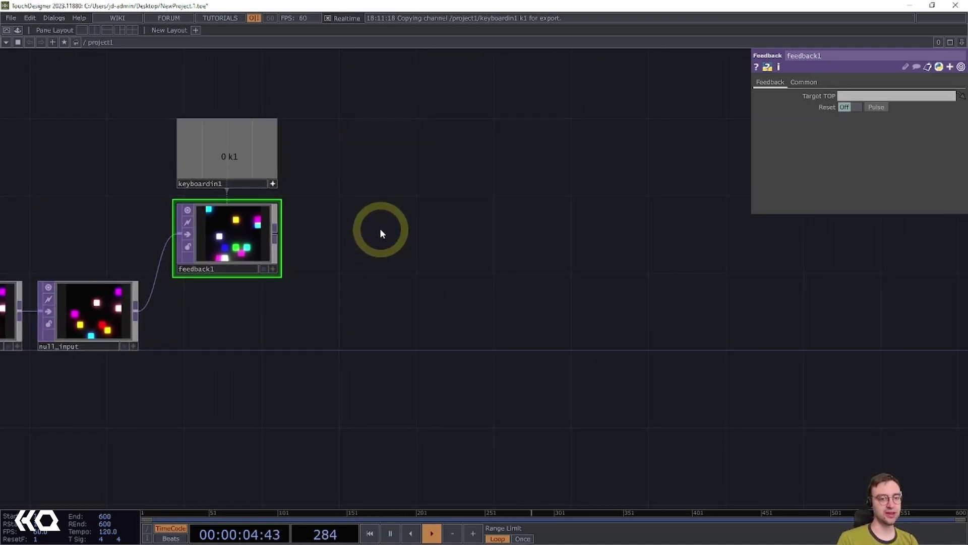
Step: Create a Displace TOP, displace1, to the right of feedback1 in the network
key(Tab)
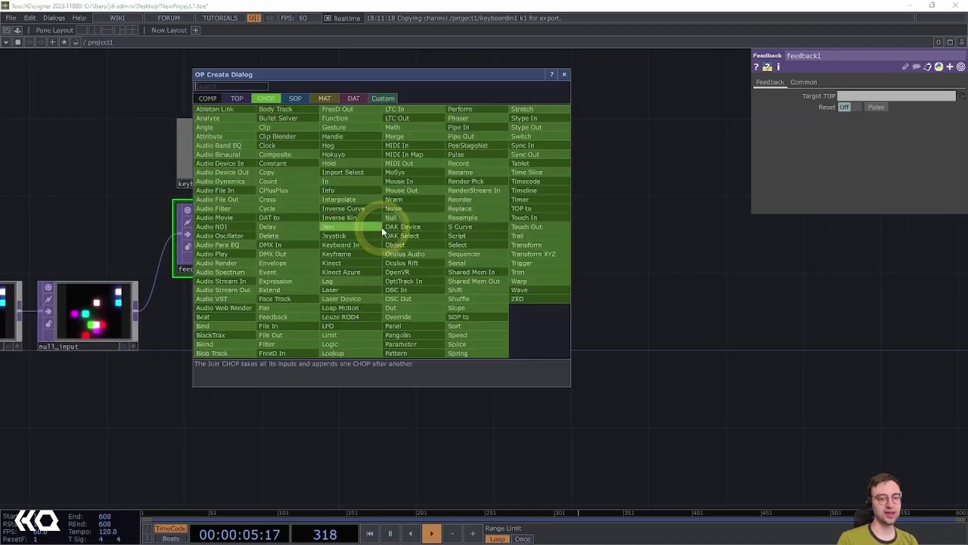
click(237, 98)
text(displa)
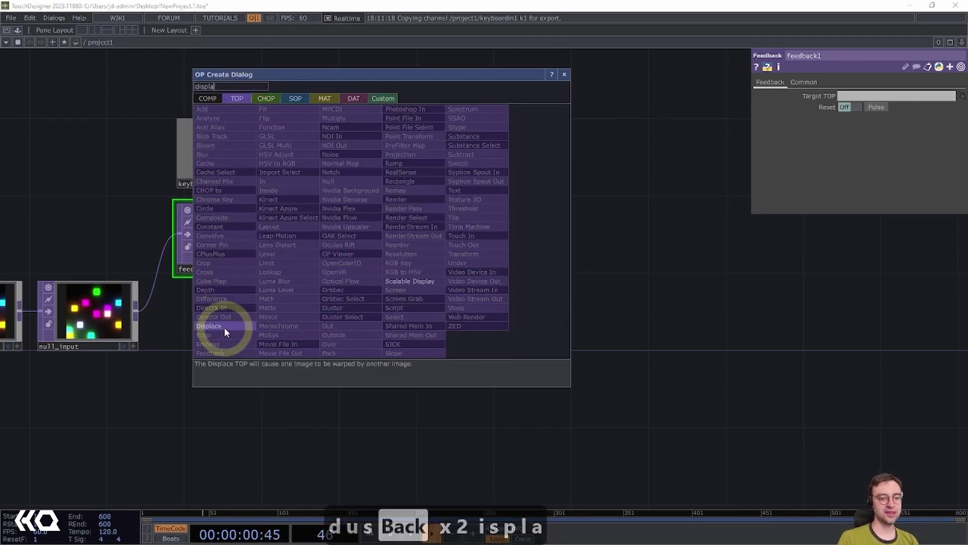
click(224, 327)
click(552, 238)
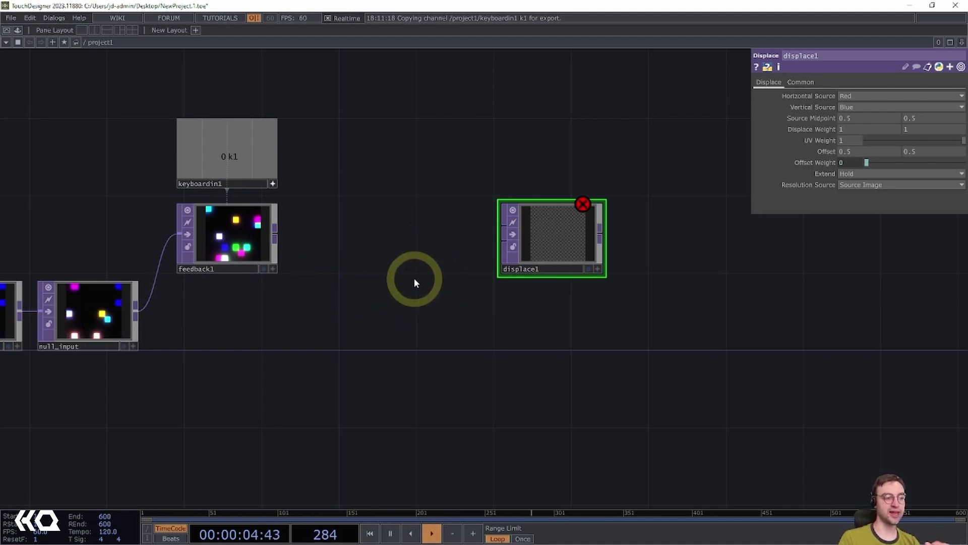
Step: Place a new Bloom TOP, bloom2, in the network
key(Tab)
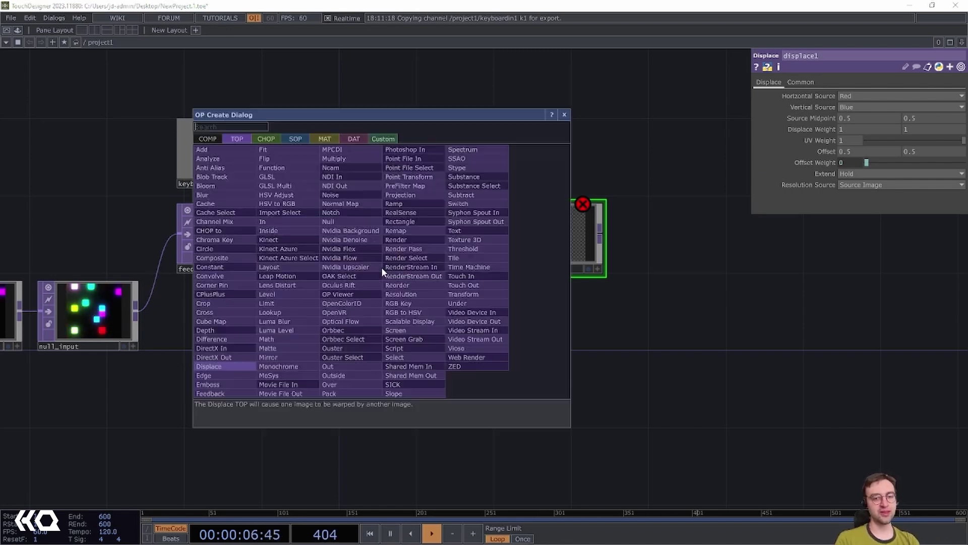
text(bloom)
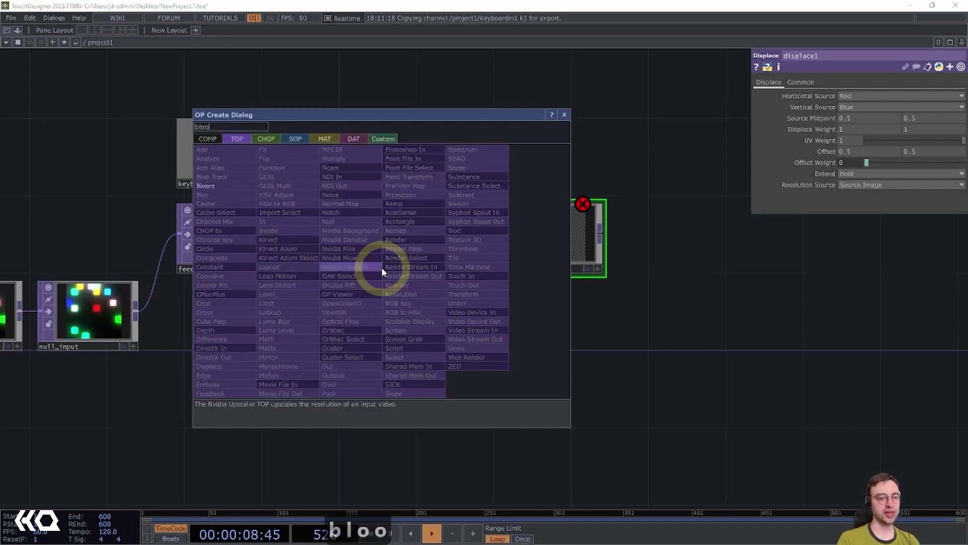
click(206, 186)
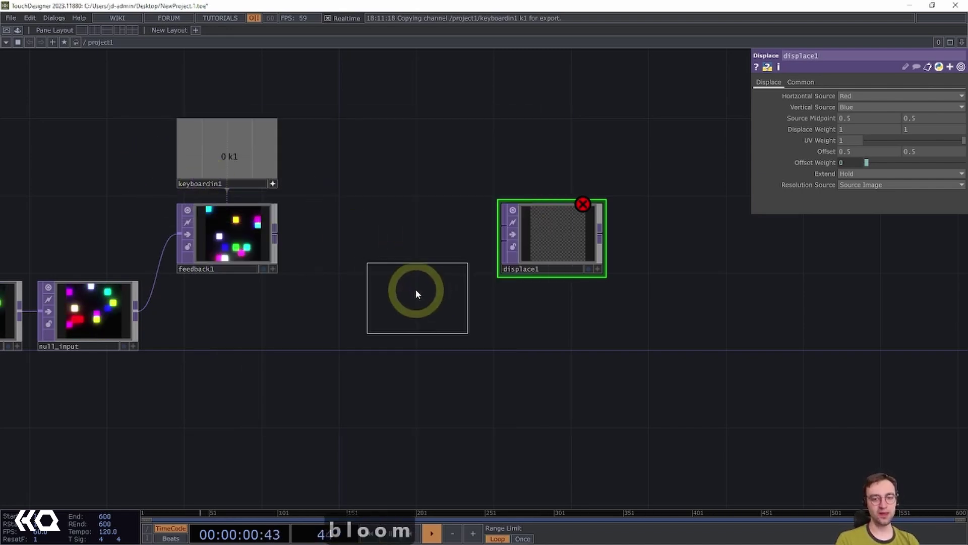
click(393, 272)
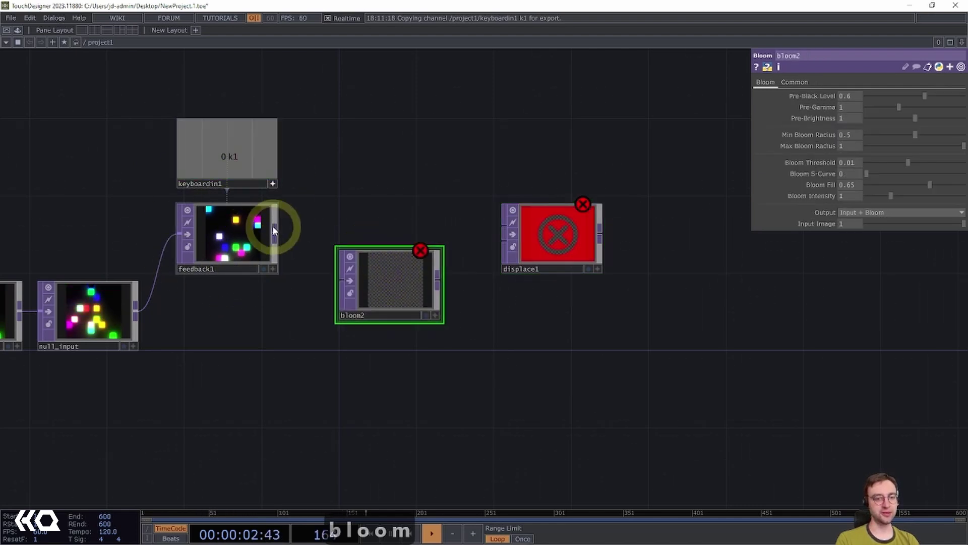
Step: Wire feedback1 into bloom2 and bloom2 into displace1
drag(278, 233, 343, 281)
drag(438, 275, 501, 246)
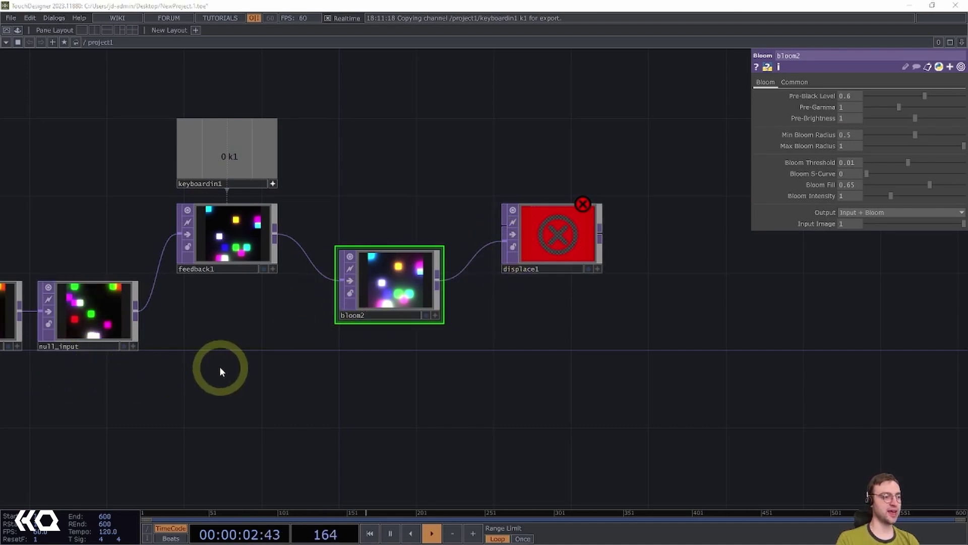
drag(227, 366, 52, 284)
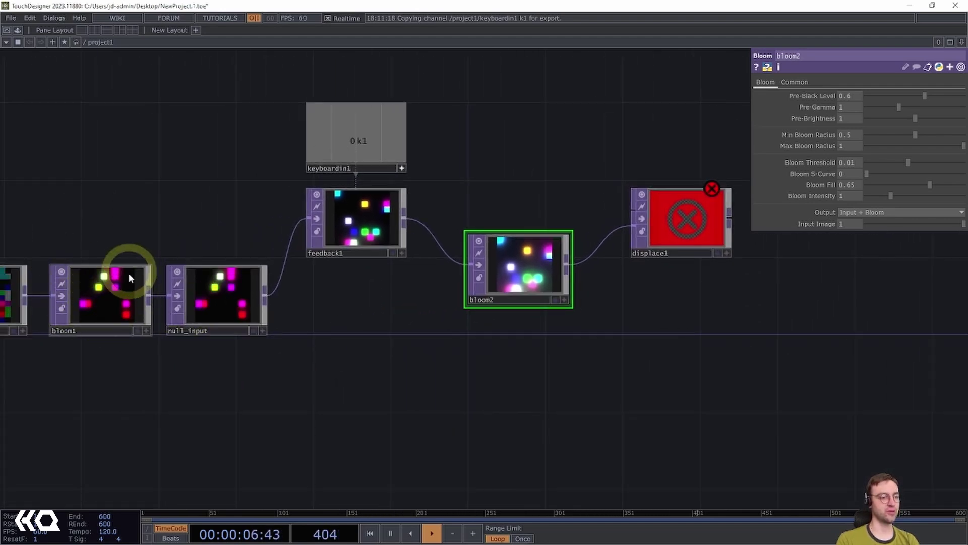
drag(655, 358, 477, 356)
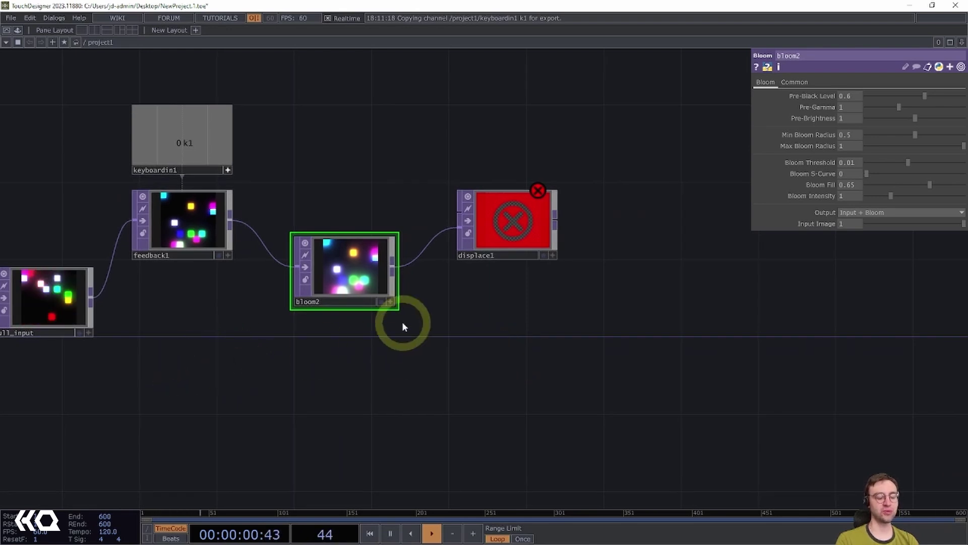
drag(667, 307, 705, 325)
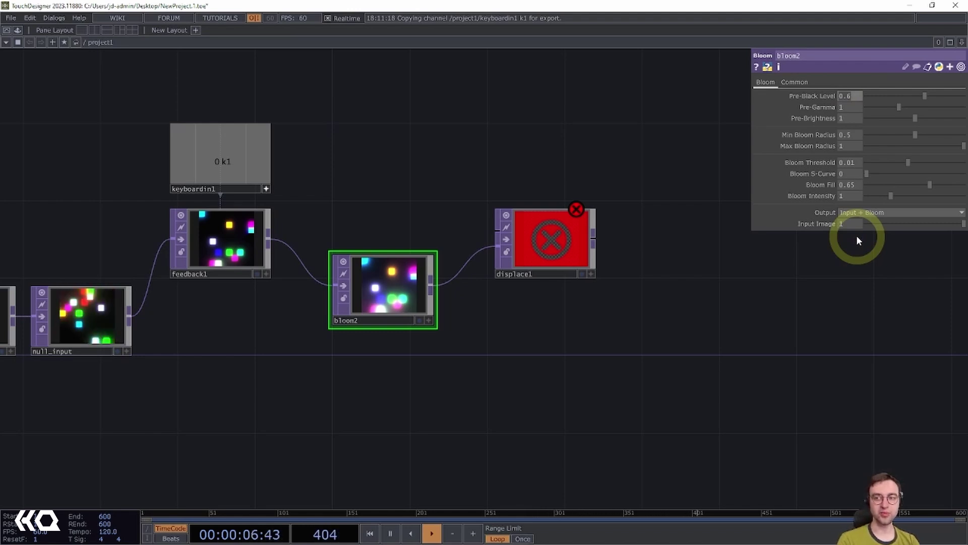
Step: Set bloom2's Pre-Black Level 0.45, Pre-Gamma 1.5, Min Bloom Radius 0.05 and Bloom Threshold 0.005
text(0.45)
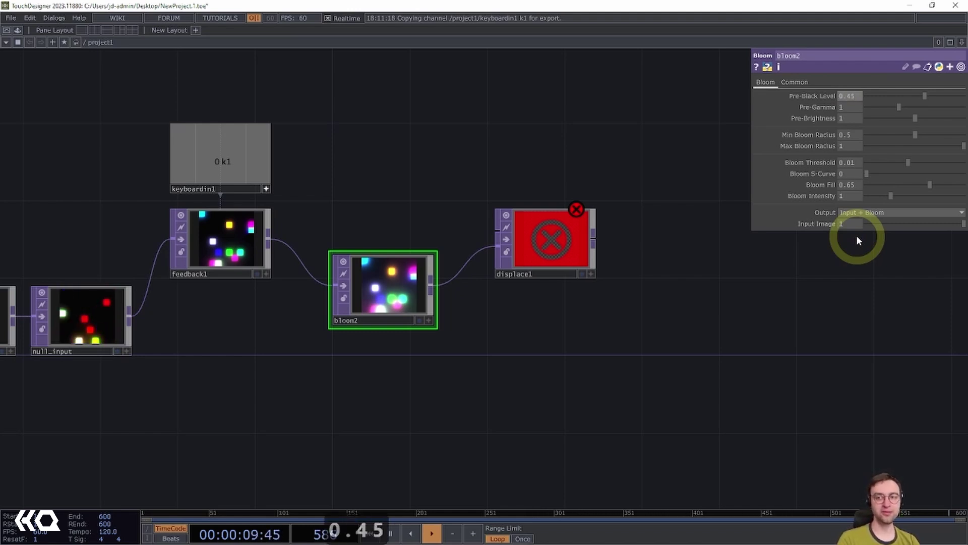
key(Return)
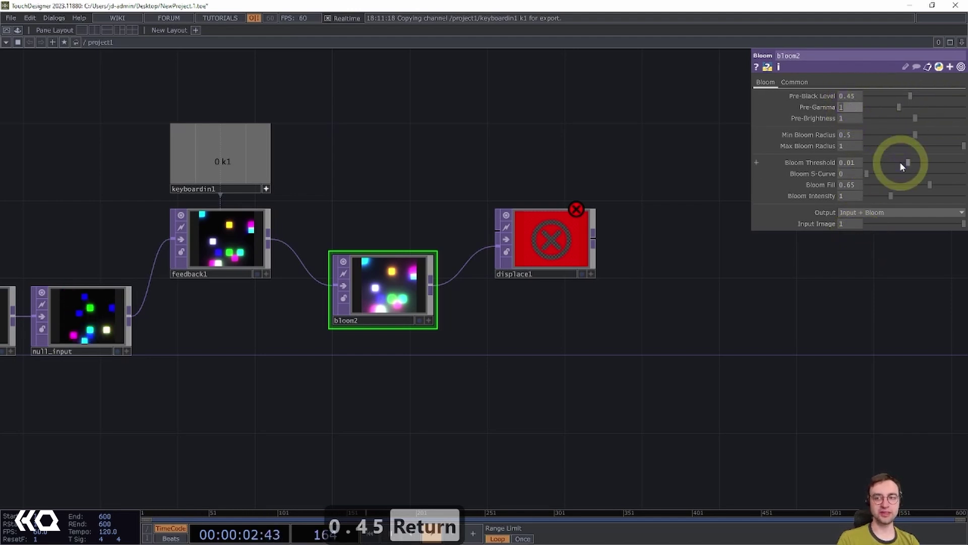
text(1.5)
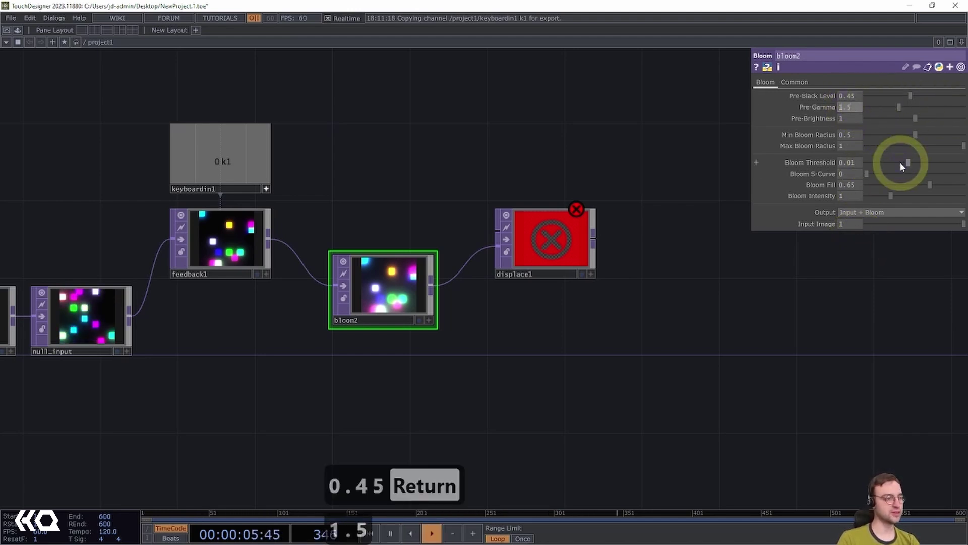
key(Return)
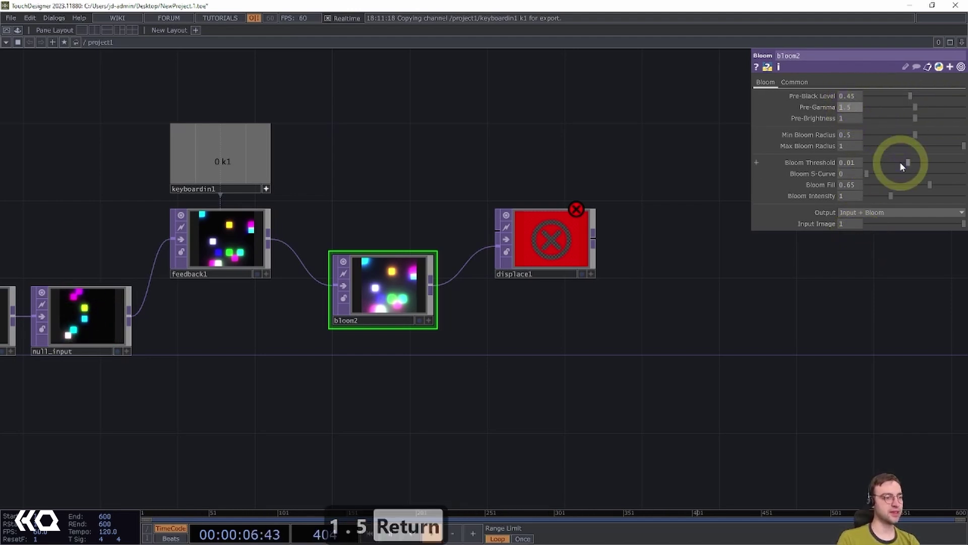
click(849, 134)
text(0.)
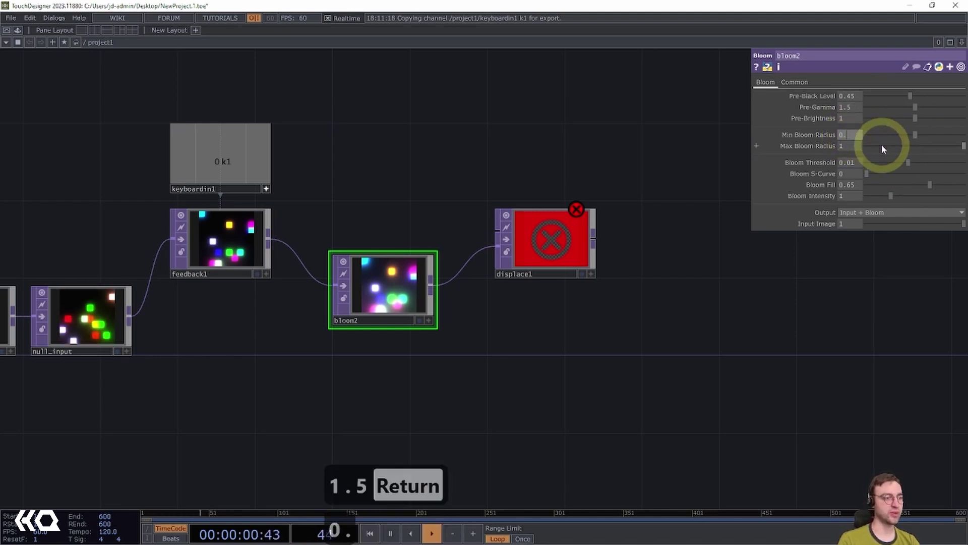
text(05)
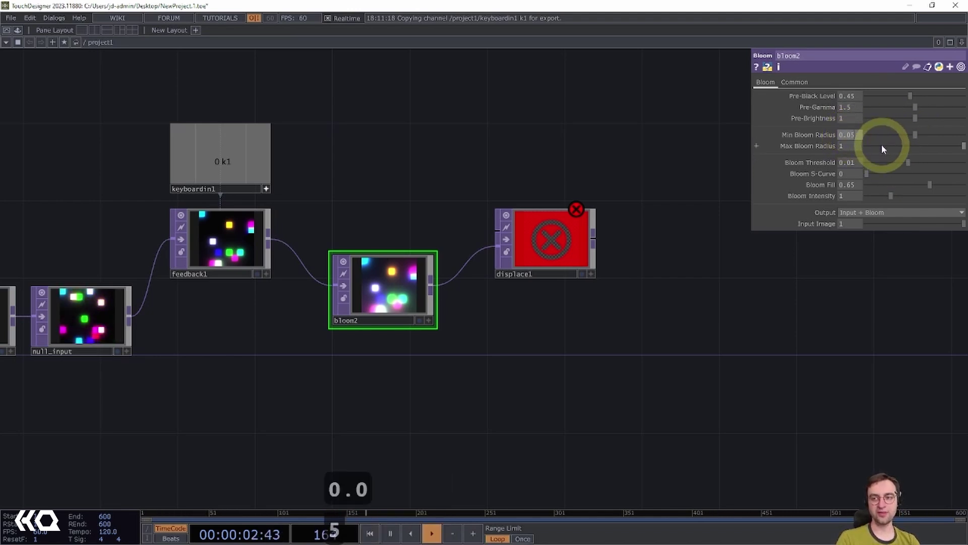
key(Return)
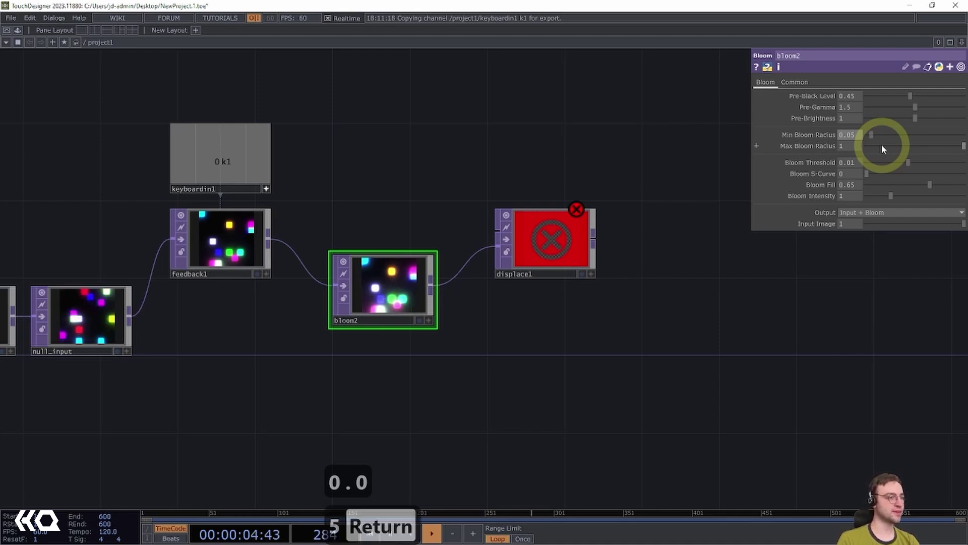
click(854, 165)
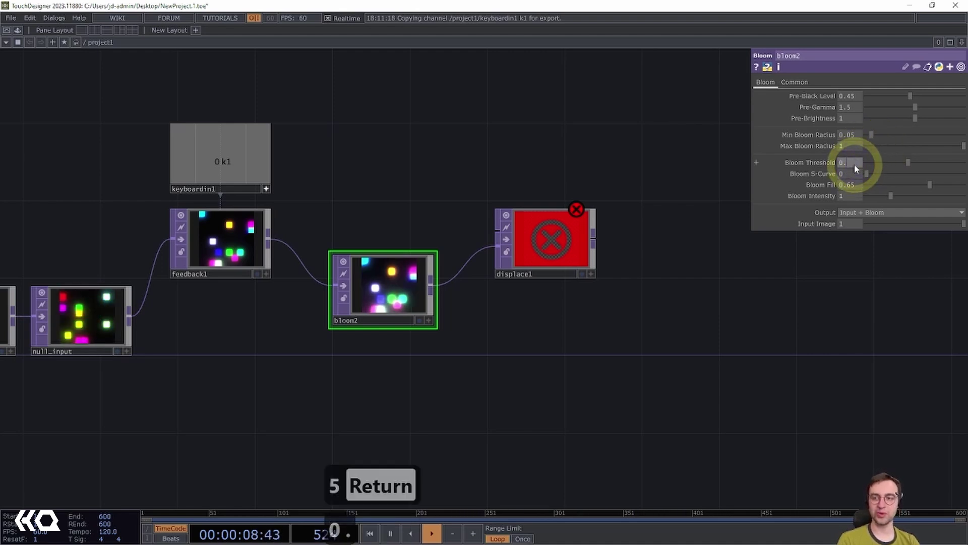
text(0.005)
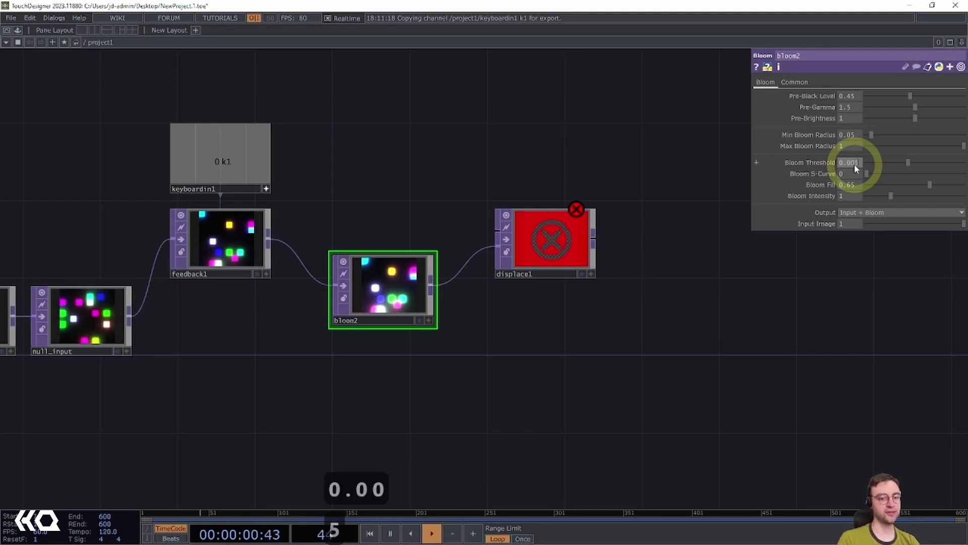
key(Return)
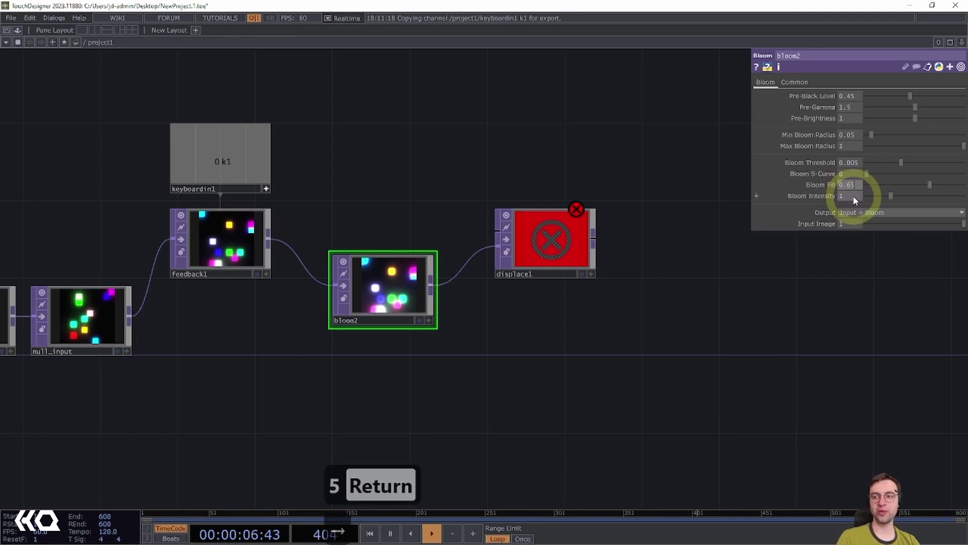
Step: Set bloom2's Bloom Fill to 0.6 and Bloom Intensity to 3.75
key(Right)
key(BackSpace)
key(Return)
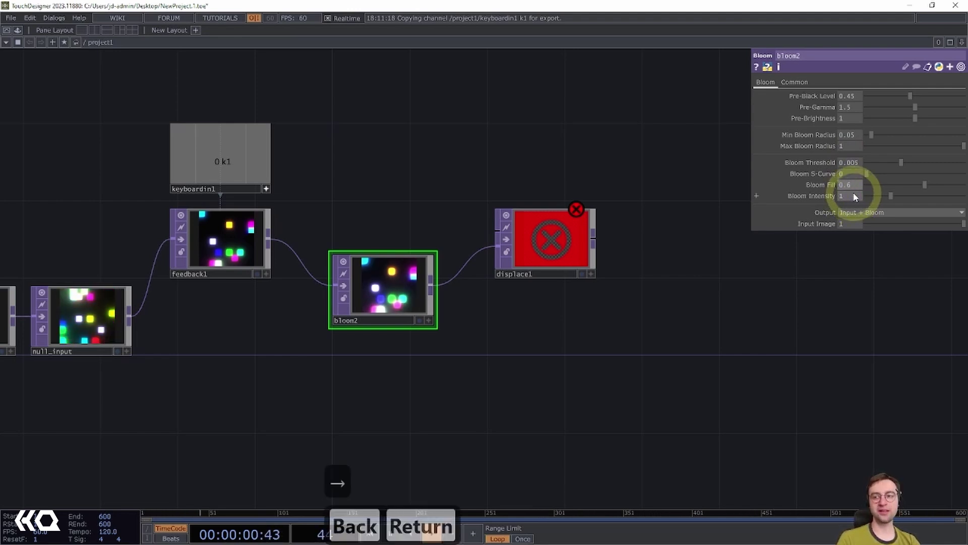
click(853, 196)
text(3.75)
key(Return)
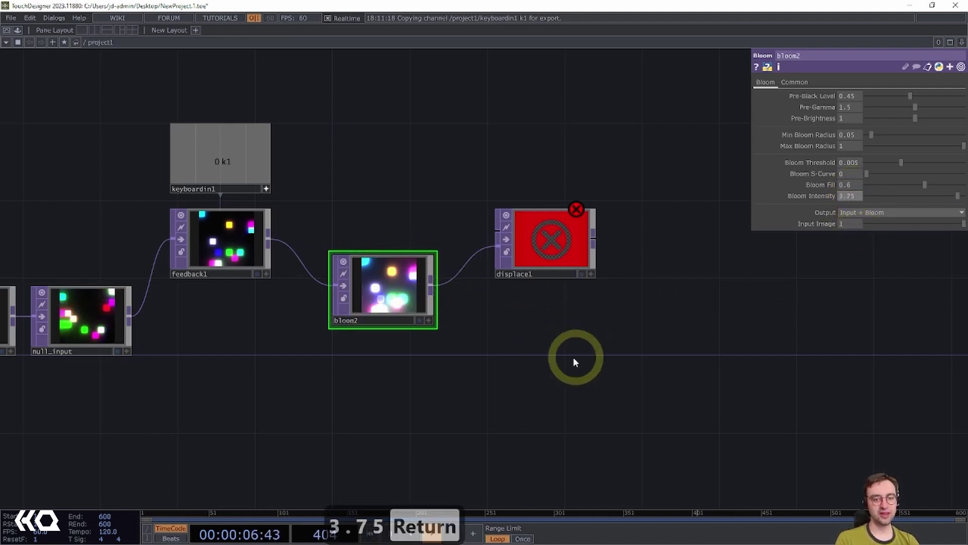
Step: Set bloom2's Output to Bloom only and move bloom2 slightly lower
mouse_move(564, 358)
mouse_down()
mouse_move(588, 357)
mouse_move(572, 354)
mouse_up()
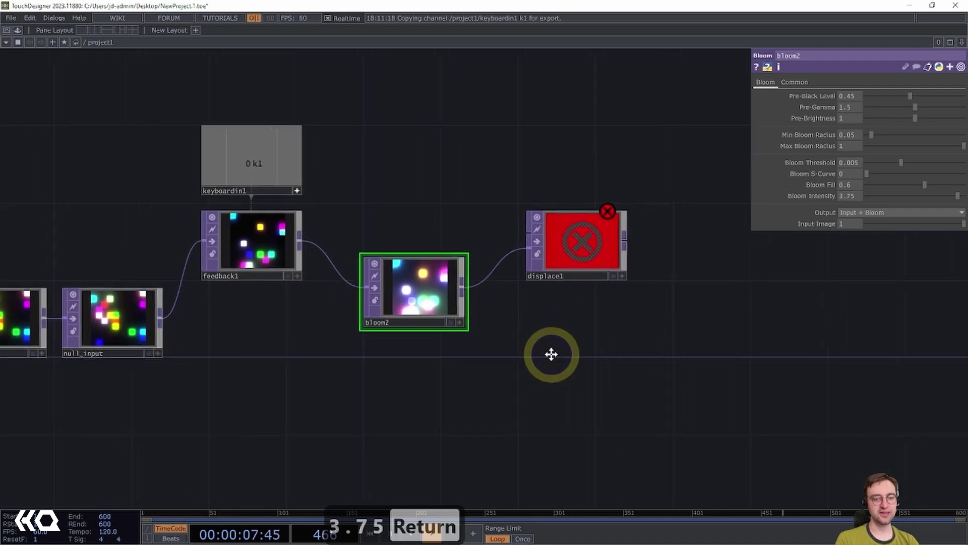
click(852, 212)
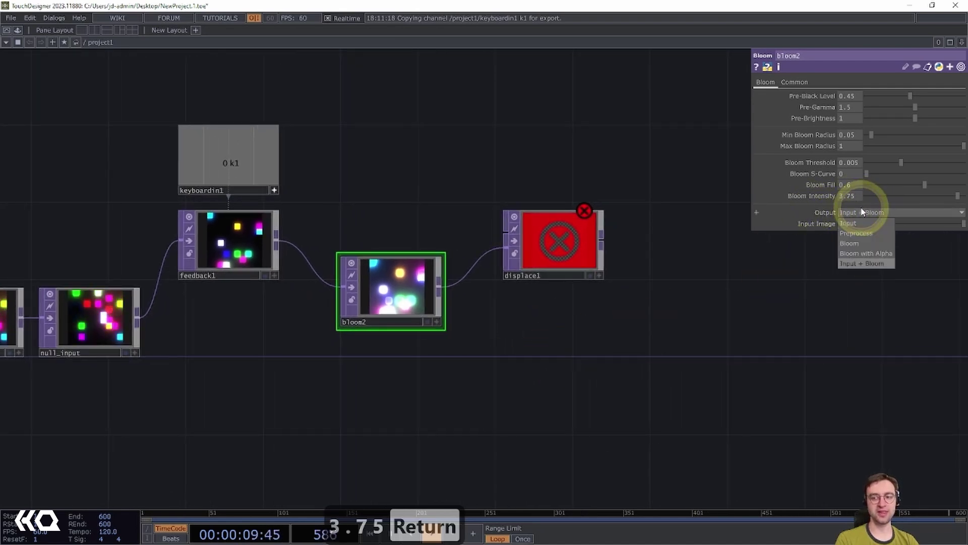
click(855, 244)
drag(523, 301, 490, 304)
drag(341, 283, 296, 243)
click(324, 281)
click(297, 278)
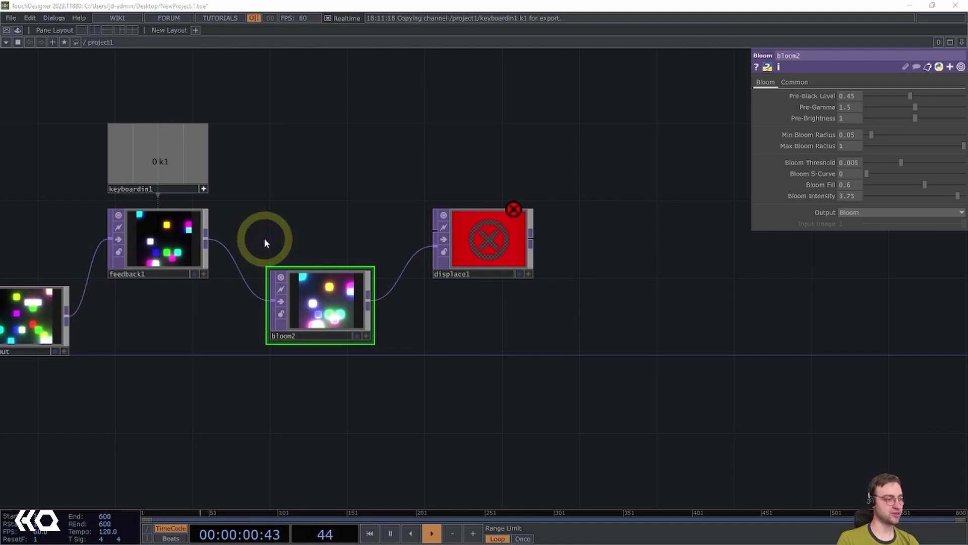
Step: Set displace1's Displace Weight to 0.001 on both axes
click(493, 248)
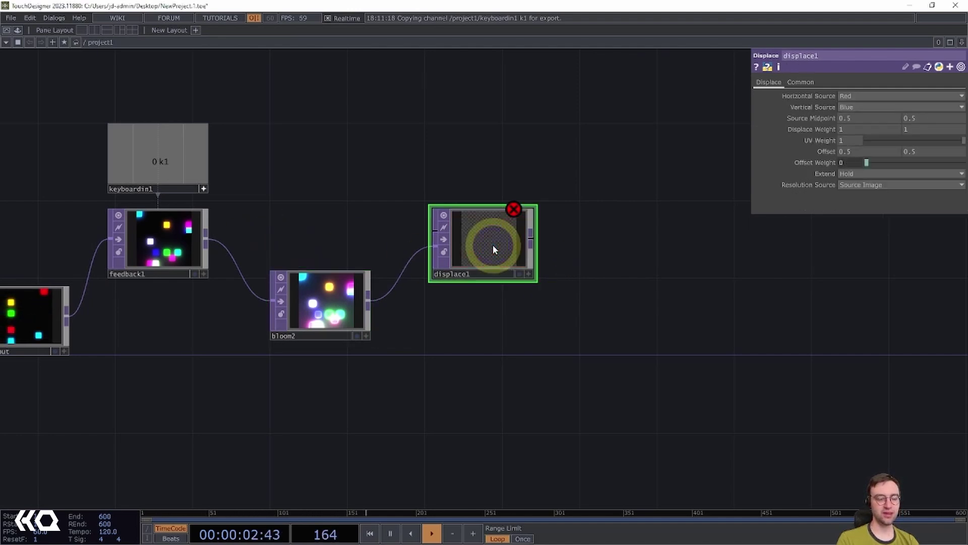
click(499, 240)
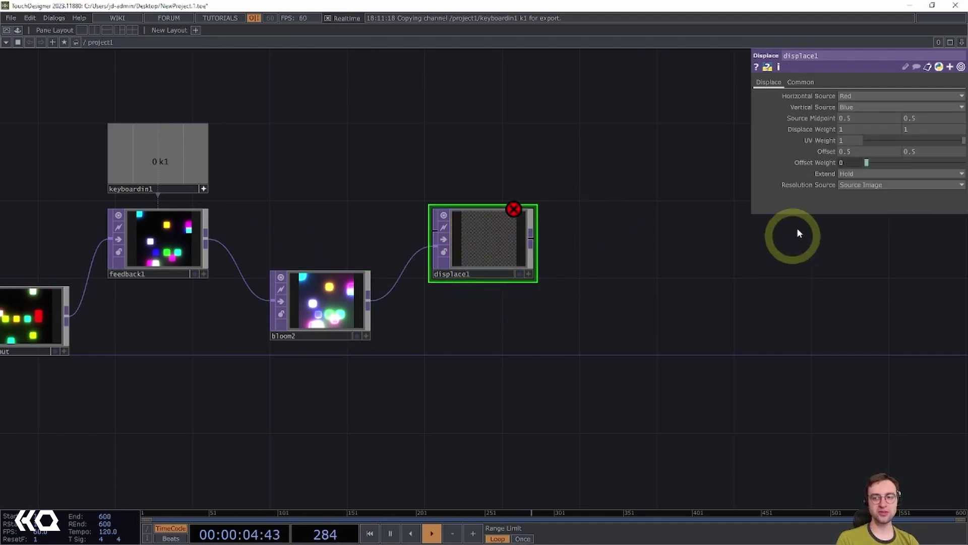
middle_click(830, 131)
mouse_move(828, 118)
middle_down()
mouse_move(818, 118)
mouse_move(831, 131)
middle_up()
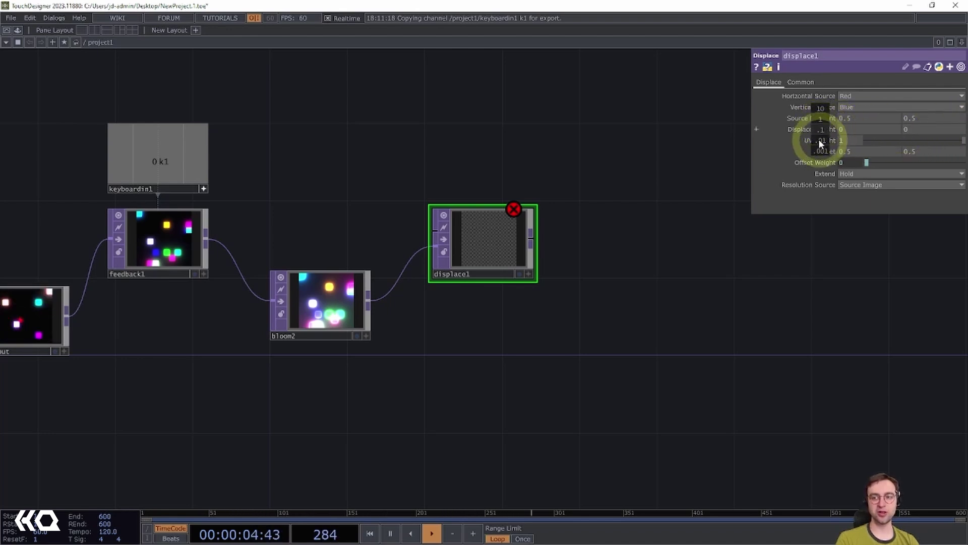
middle_drag(822, 154, 821, 130)
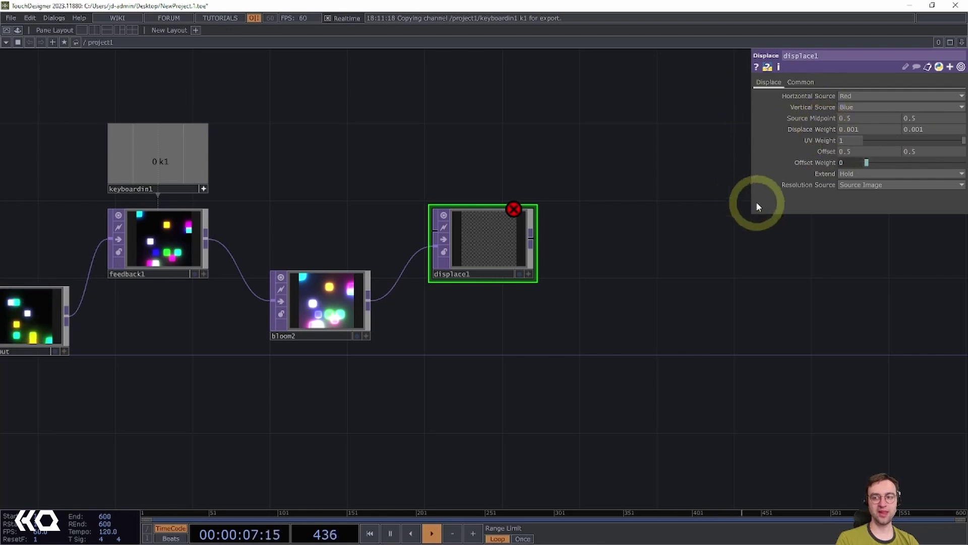
Step: Change displace1's Extend from Hold to Repeat
click(862, 174)
click(850, 210)
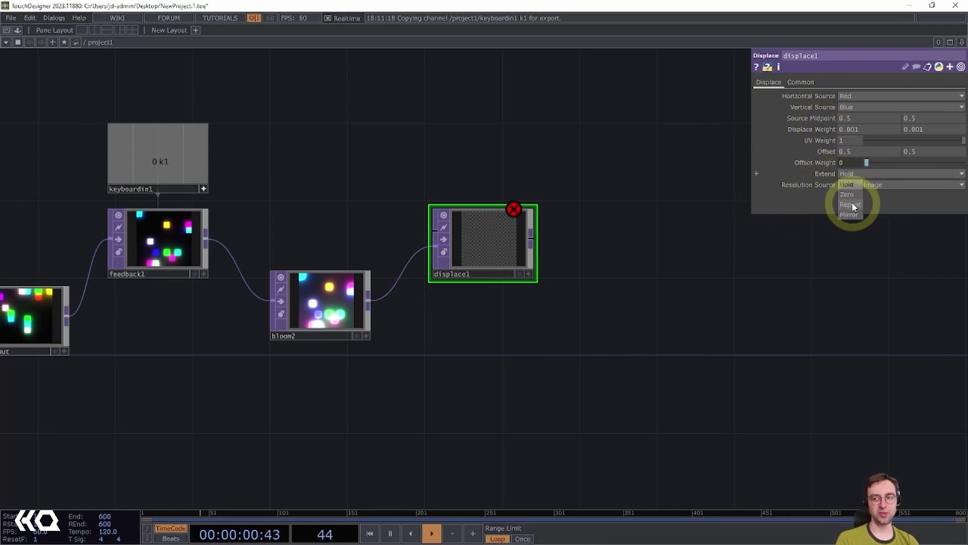
drag(658, 235, 599, 216)
drag(459, 305, 436, 307)
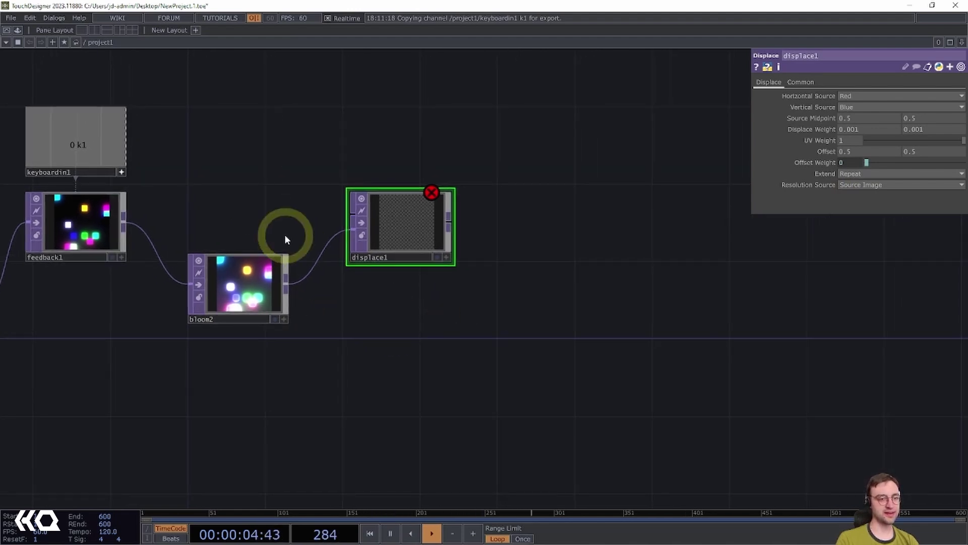
Step: Wire feedback1's output into displace1 and add null1 to the right of displace1
drag(126, 217, 354, 217)
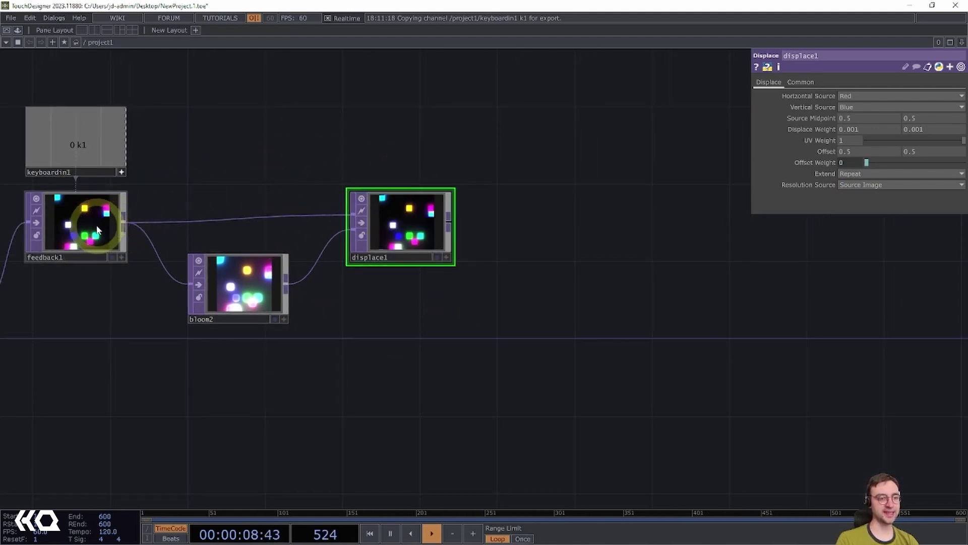
click(349, 217)
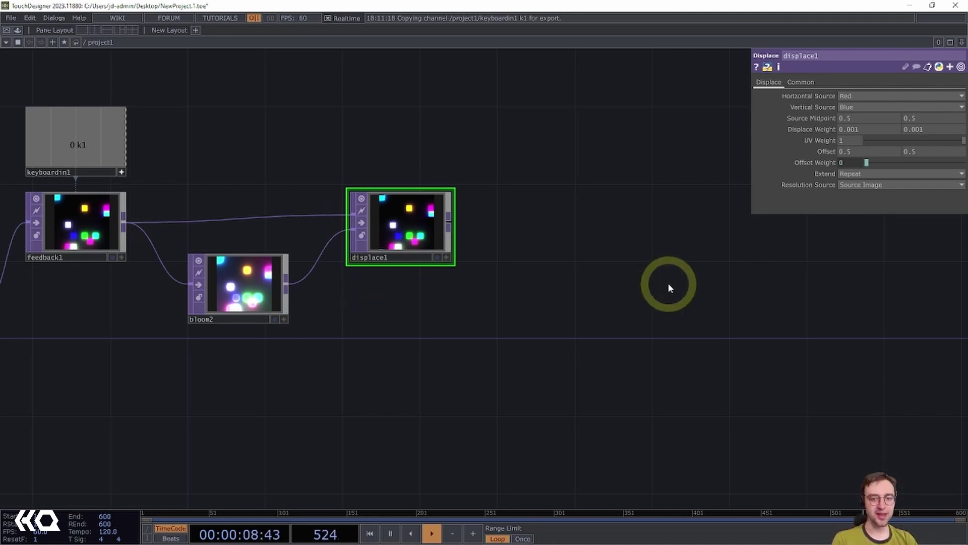
key(alt+n)
click(541, 233)
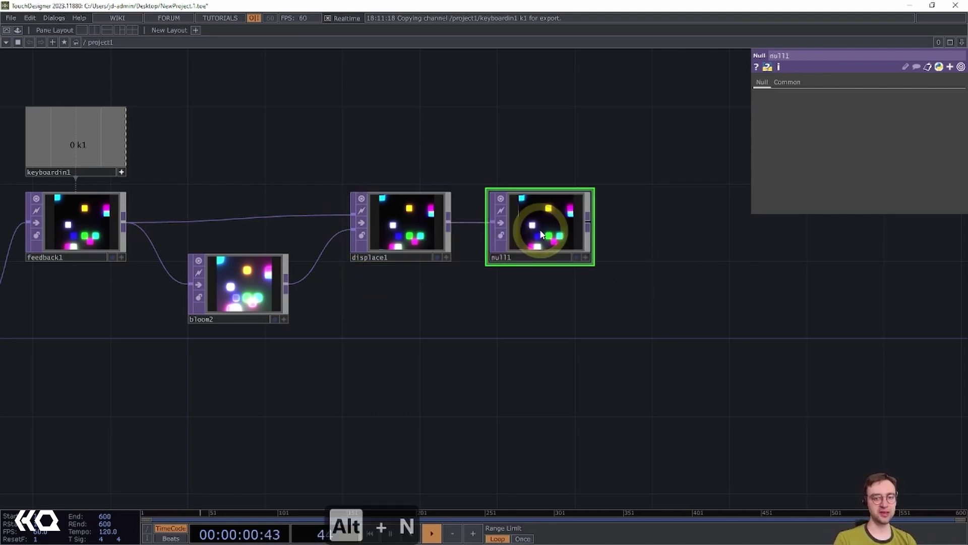
scroll(513, 301, down, 2)
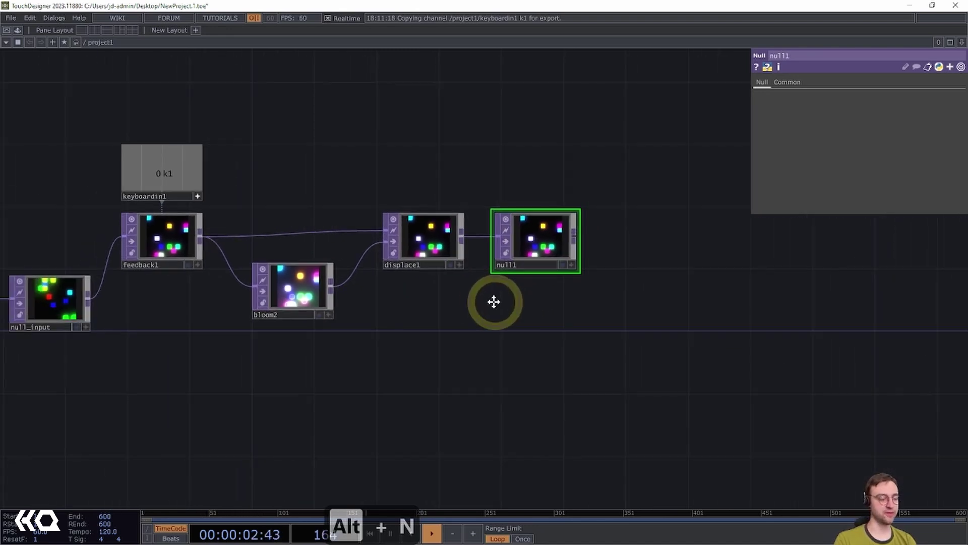
drag(487, 296, 472, 282)
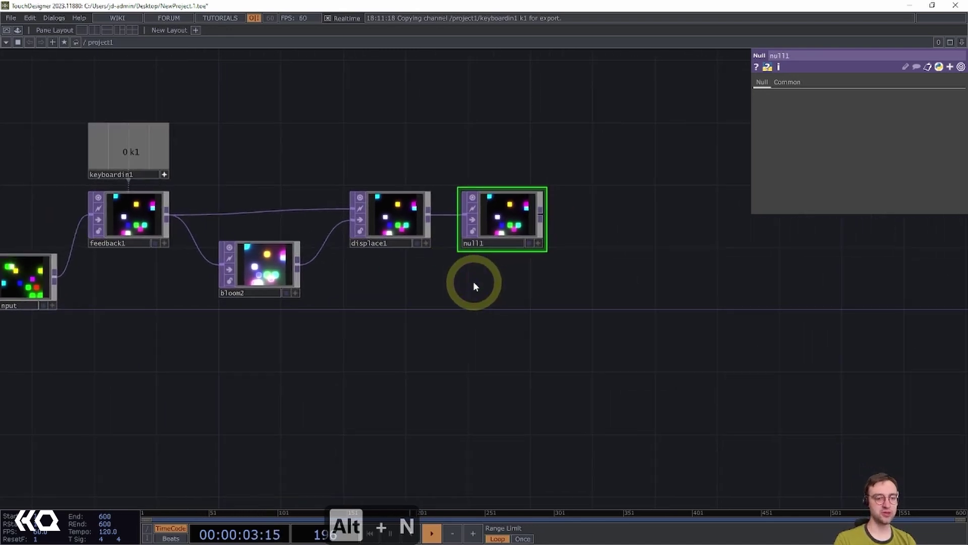
Step: Create a Composite TOP, comp1, from null1's output and nudge it down-right
right_click(540, 210)
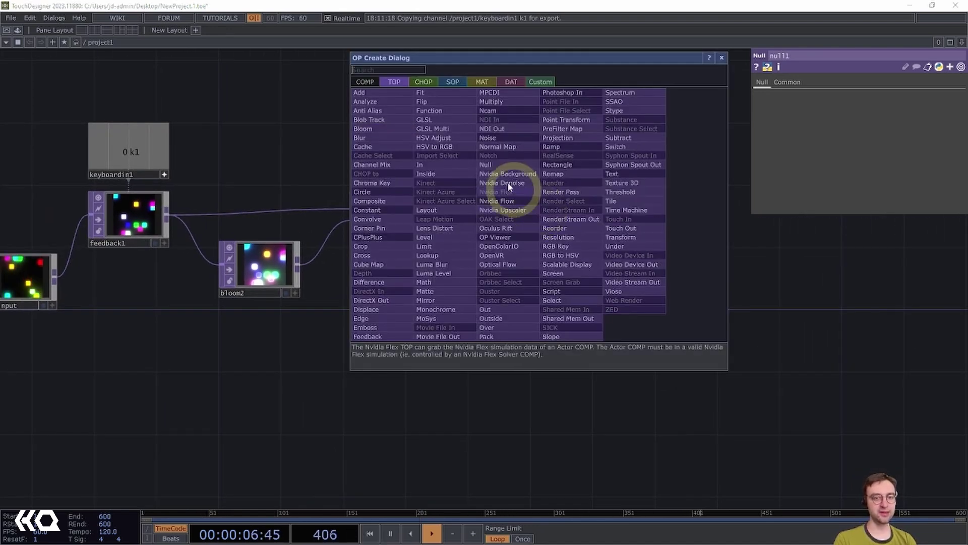
click(382, 200)
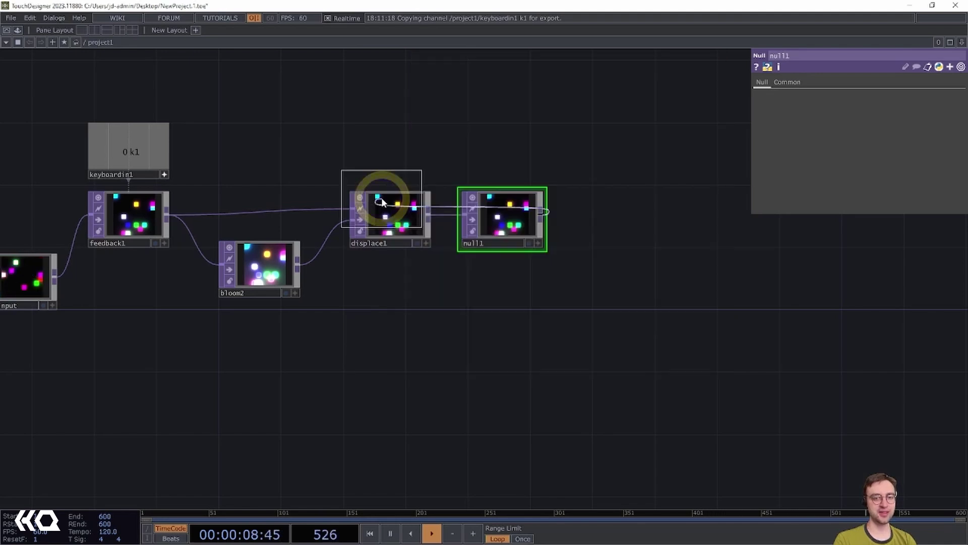
click(622, 283)
drag(616, 381, 604, 338)
drag(603, 247, 622, 272)
scroll(267, 304, left, 3)
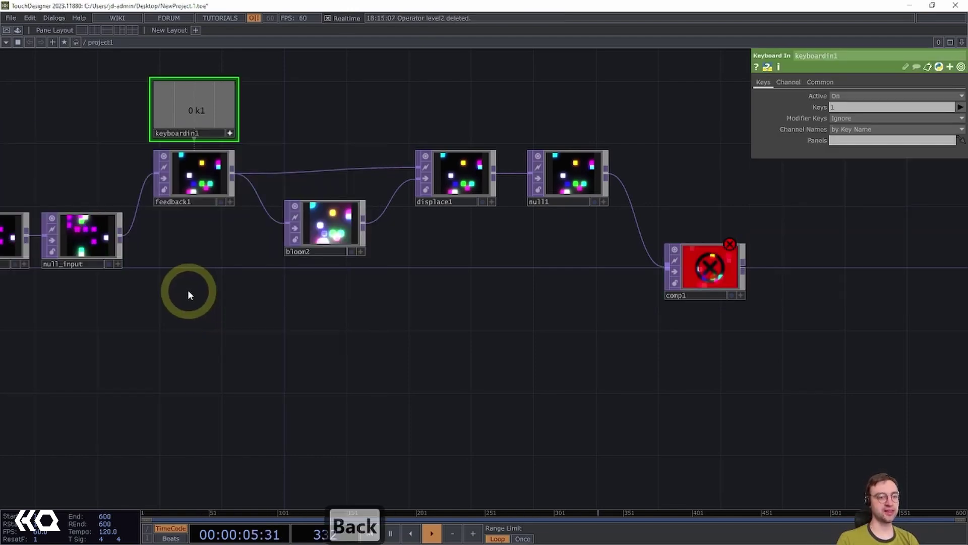
Step: Place a Level TOP, level2, below null_input and wire null_input into it
double_click(188, 289)
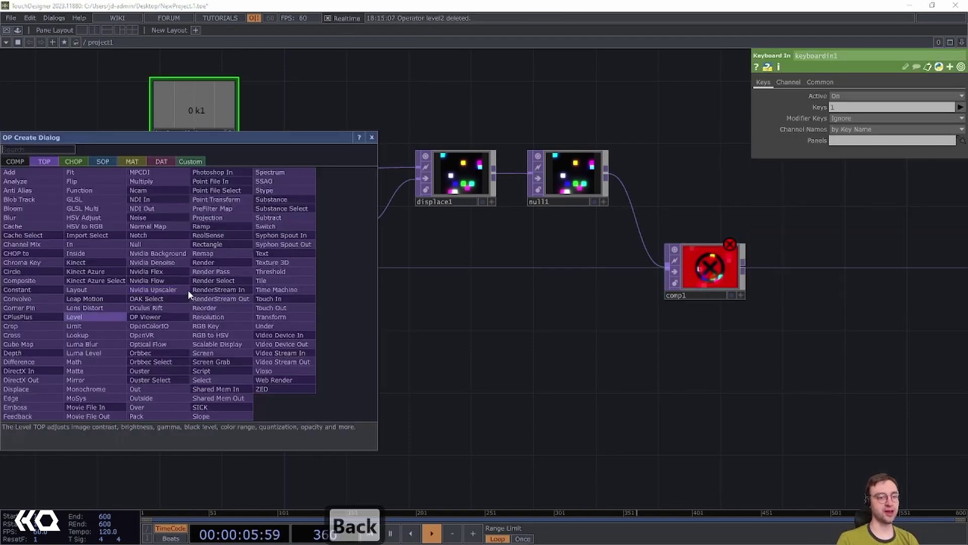
text(level)
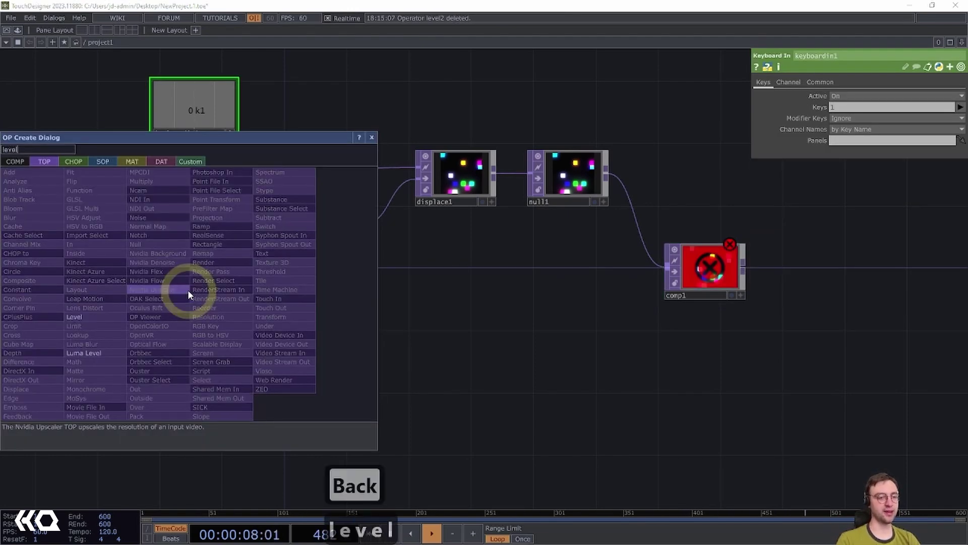
key(Return)
click(196, 299)
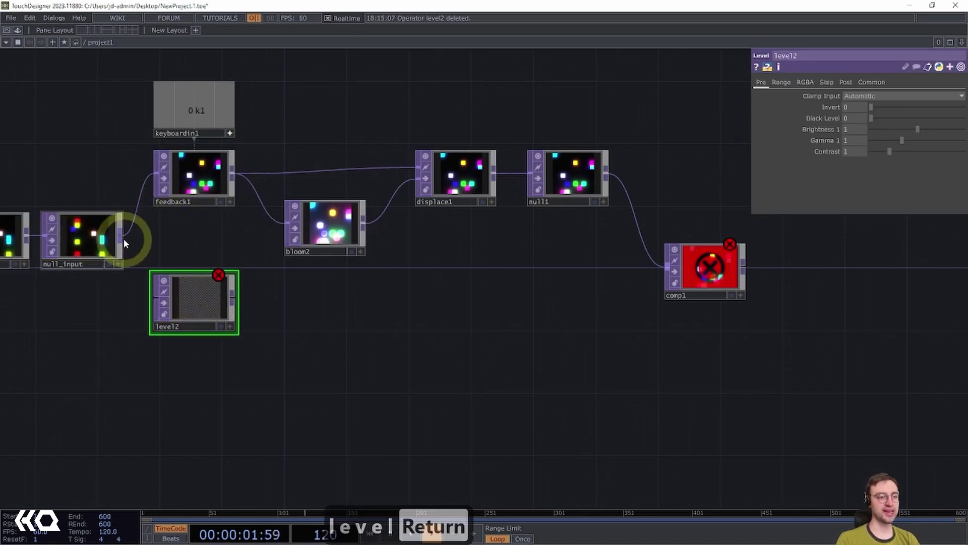
drag(122, 236, 154, 300)
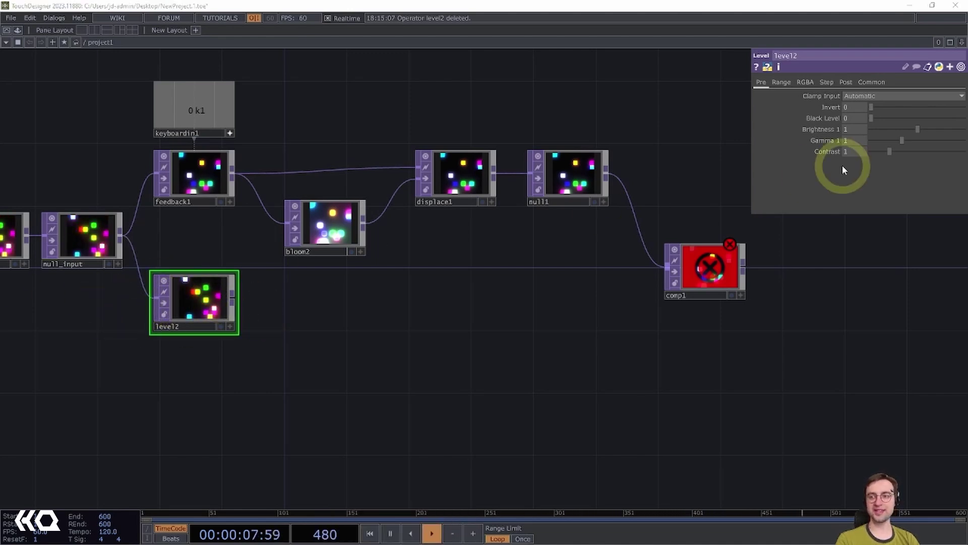
Step: Set level2's Post Opacity to 0.01
click(845, 83)
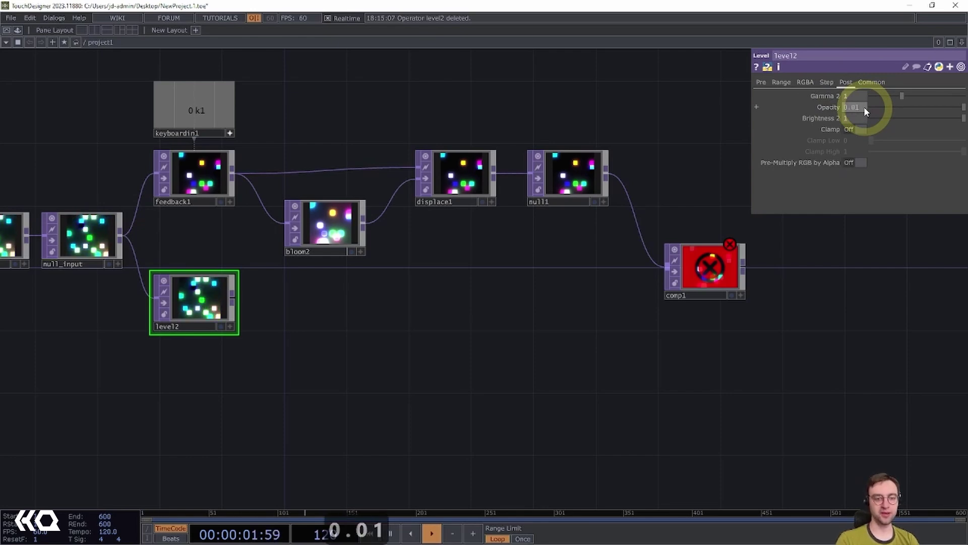
key(Return)
scroll(242, 343, up, 2)
scroll(302, 323, up, 3)
drag(408, 340, 447, 343)
scroll(432, 357, down, 3)
scroll(342, 356, down, 4)
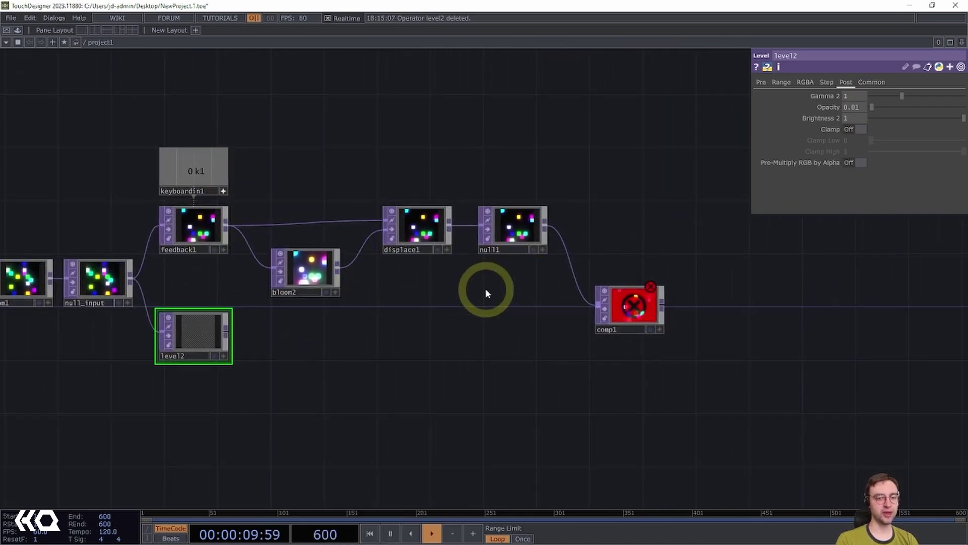
Step: Wire level2's output into comp1 and select comp1
drag(446, 271, 392, 258)
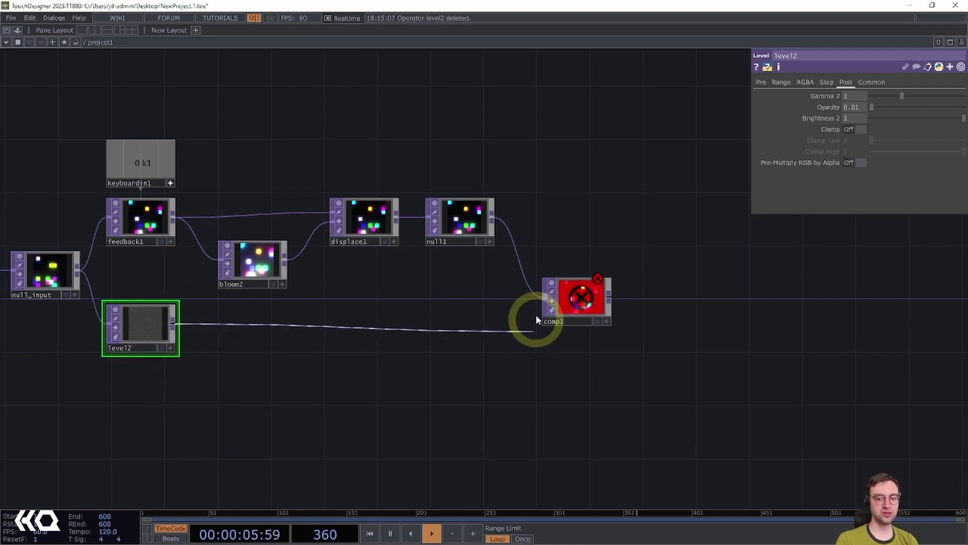
drag(523, 372, 459, 384)
click(485, 297)
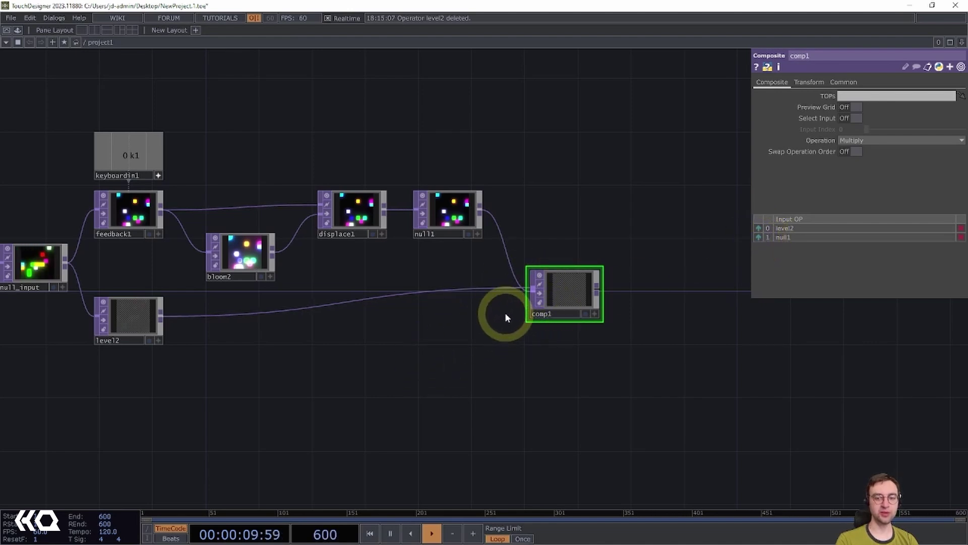
Step: Change comp1's Operation from Multiply to Over
scroll(503, 313, up, 2)
scroll(542, 355, up, 2)
scroll(272, 408, left, 5)
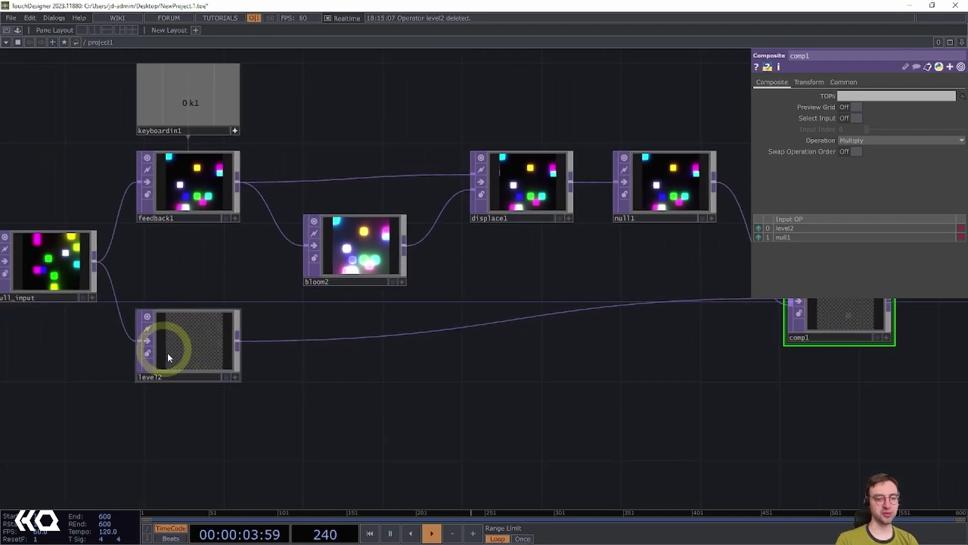
scroll(656, 384, right, 5)
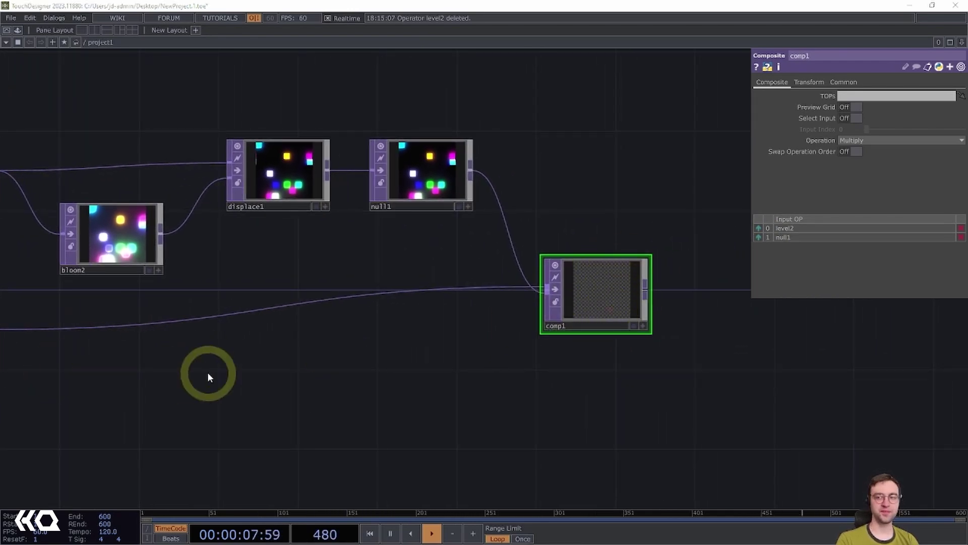
click(908, 141)
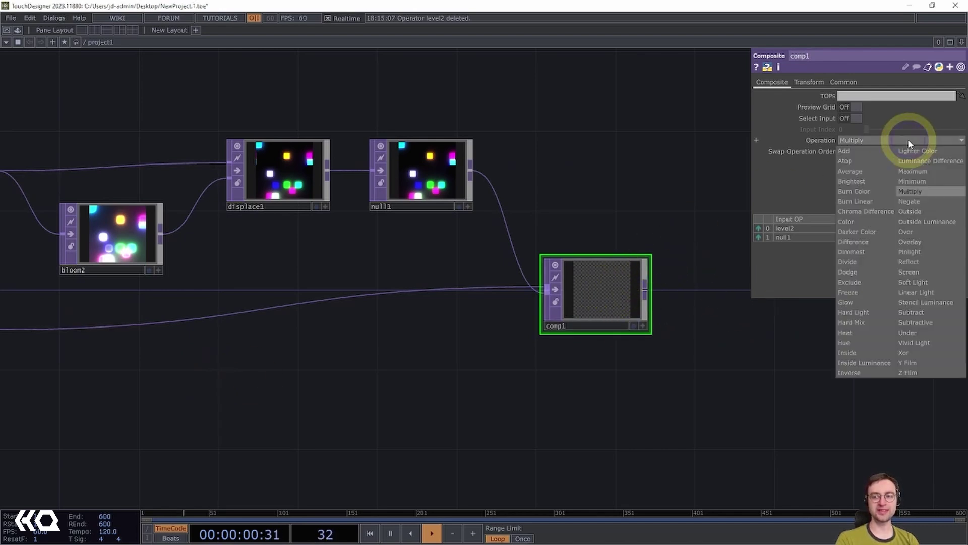
click(911, 232)
scroll(502, 365, down, 3)
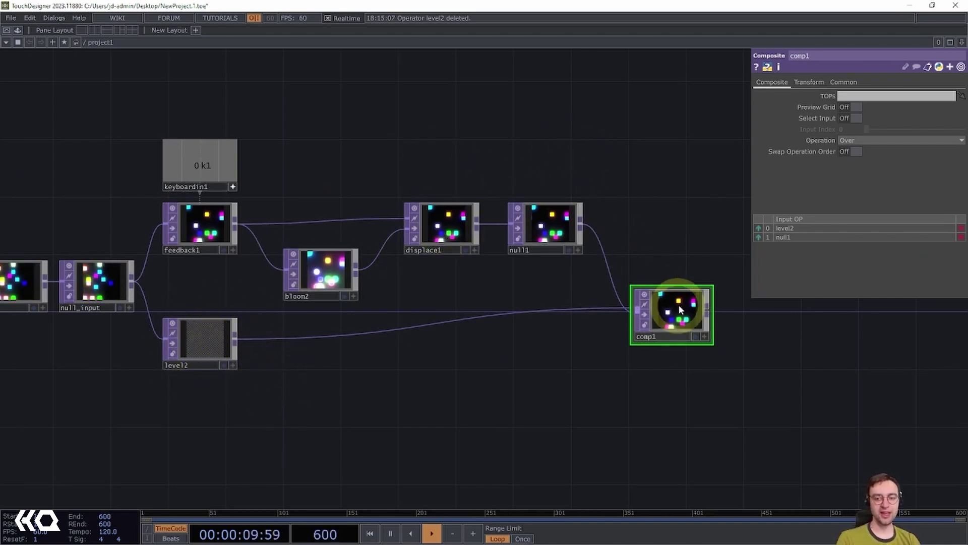
Step: Set feedback1's Target TOP to comp1, closing the feedback loop
click(217, 226)
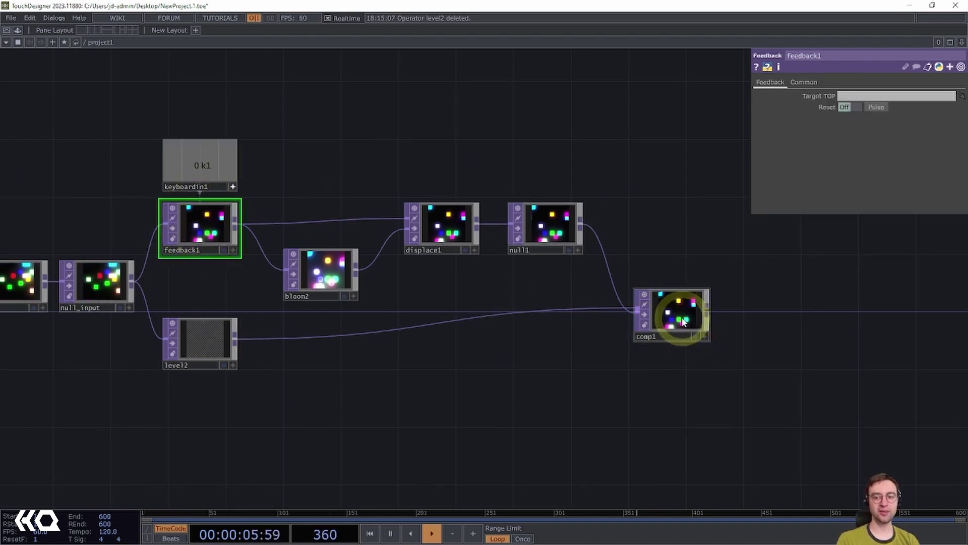
drag(682, 321, 852, 98)
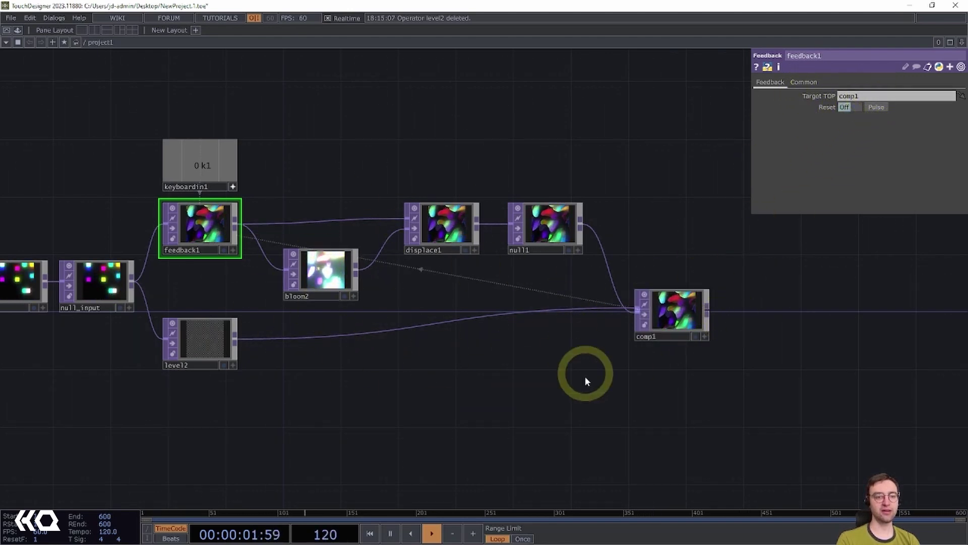
drag(556, 395, 356, 341)
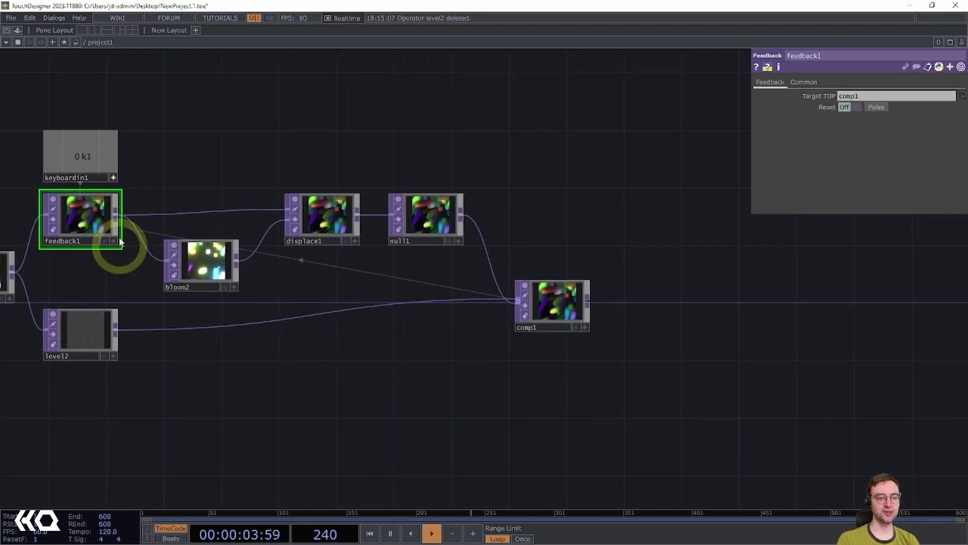
drag(548, 313, 485, 303)
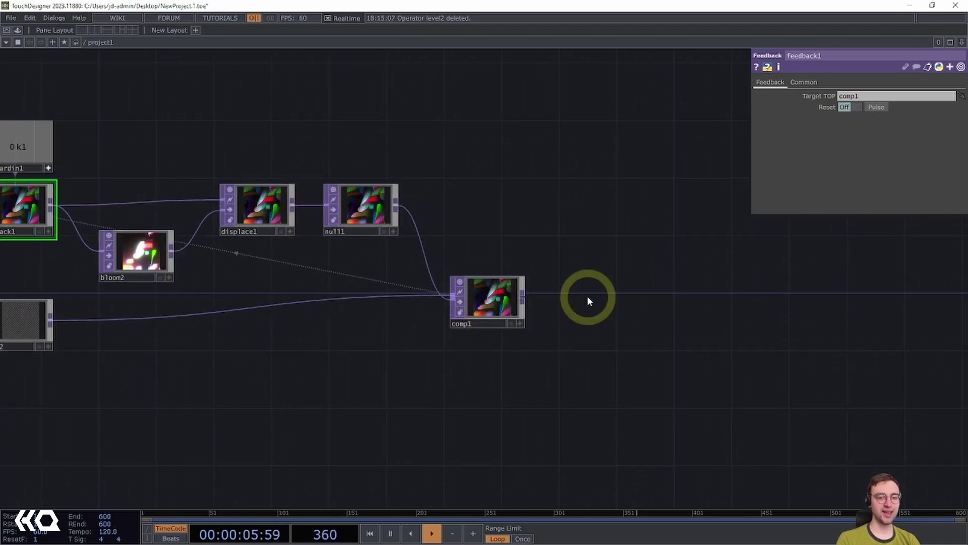
Step: Append a Null TOP beside comp1 with Alt+N
click(477, 301)
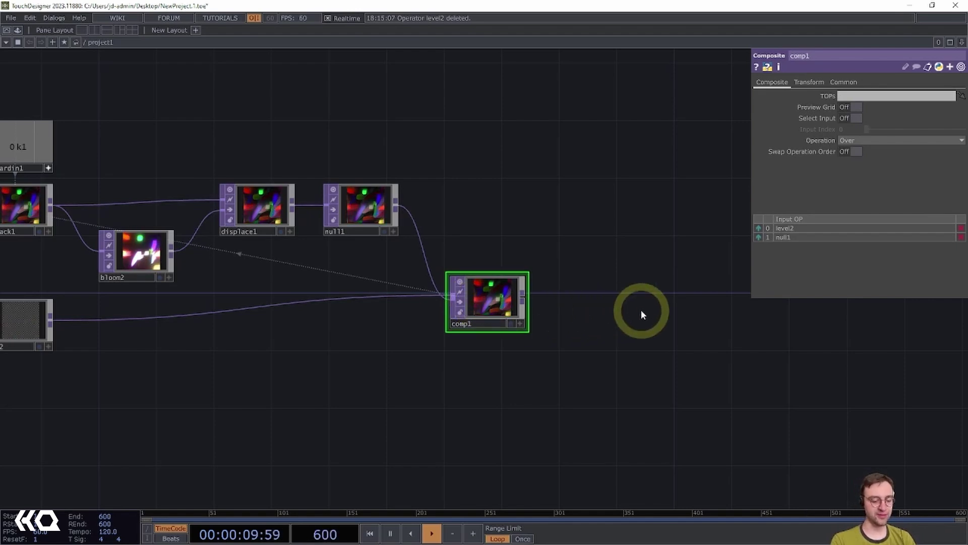
key(alt+n)
click(592, 295)
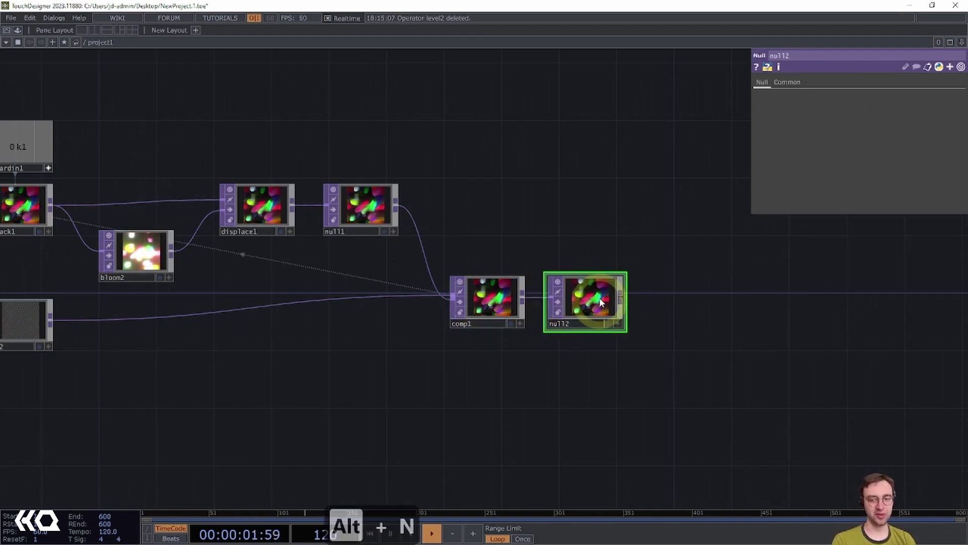
Step: Preview null2 in a floating viewer, close it, then pan back to feedback1, keyboardin1 and level2
right_click(602, 282)
click(627, 286)
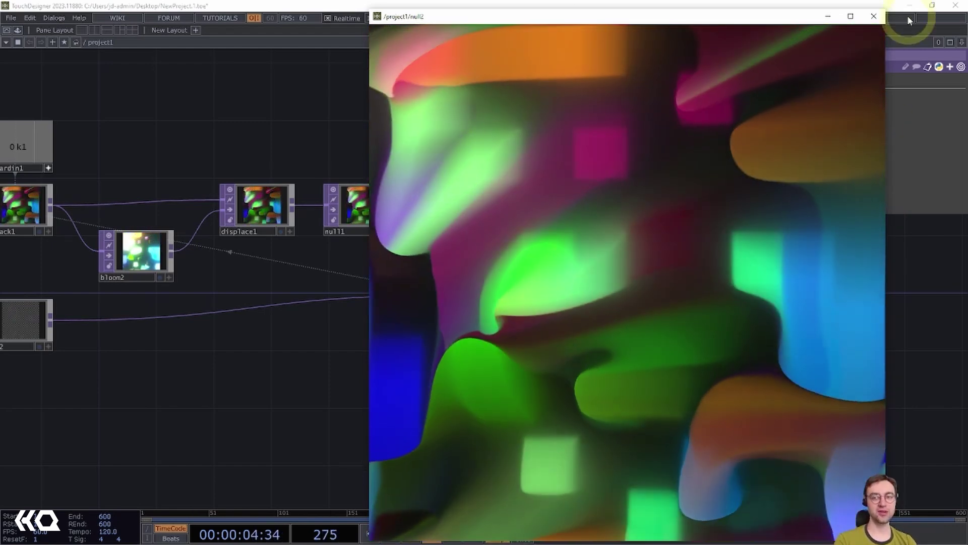
click(874, 16)
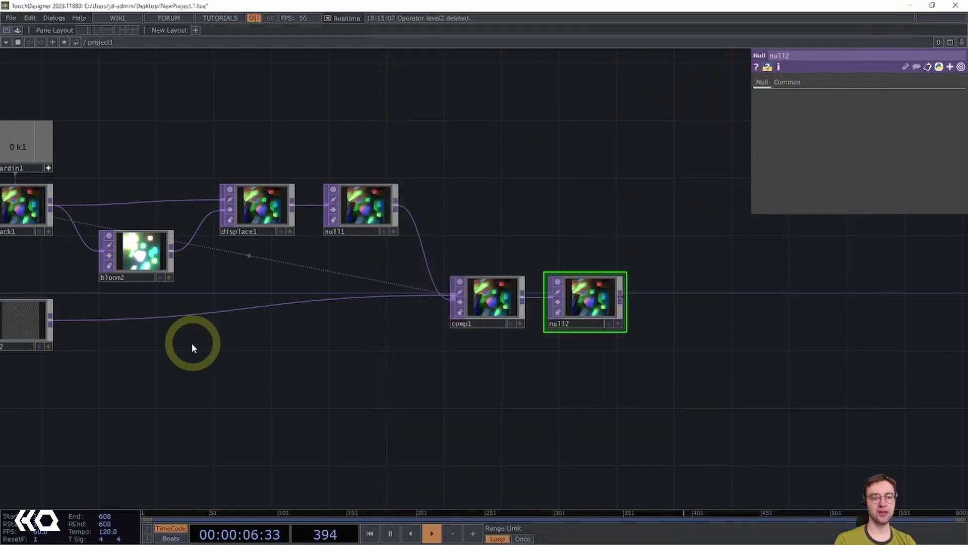
drag(191, 348, 294, 354)
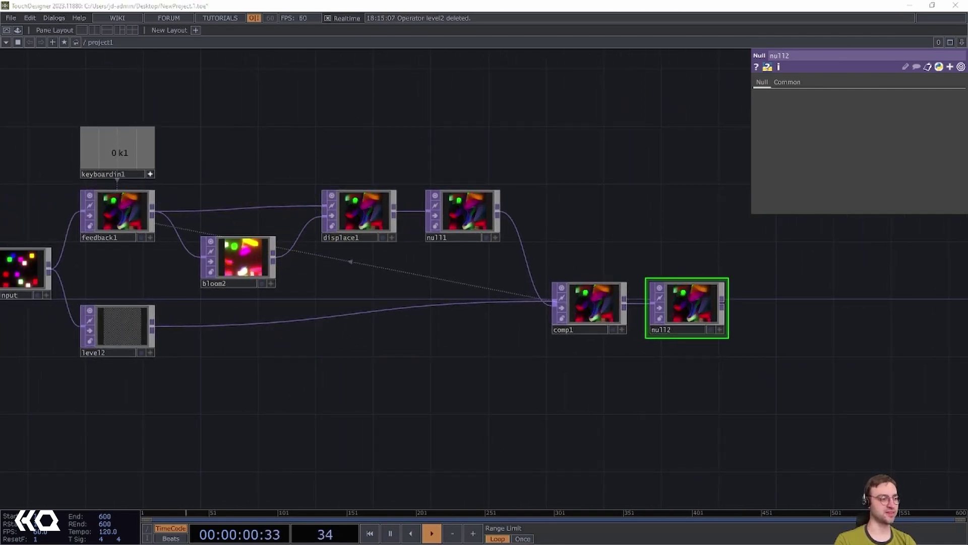
scroll(238, 173, up, 5)
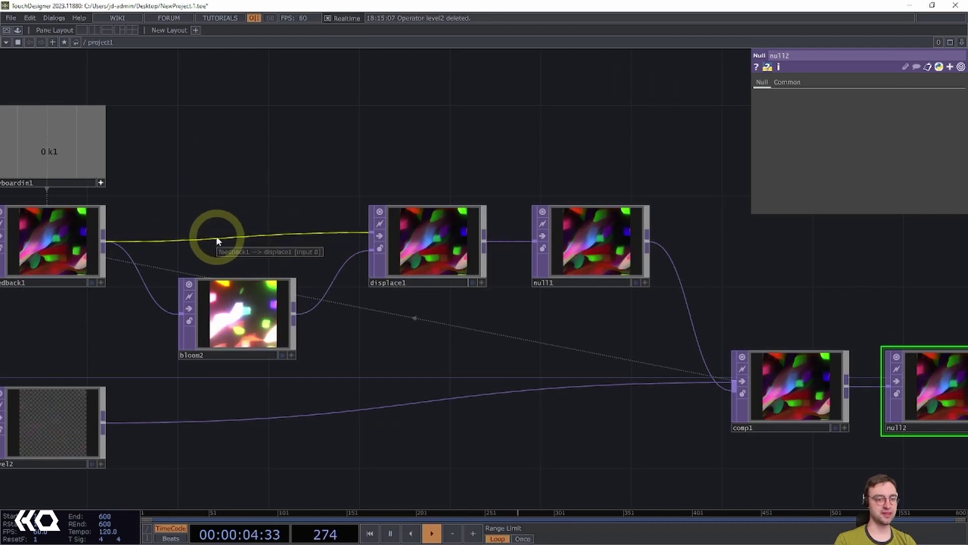
Step: Insert an Edge TOP, edge1, into the feedback1-to-displace1 connection
click(199, 233)
click(311, 232)
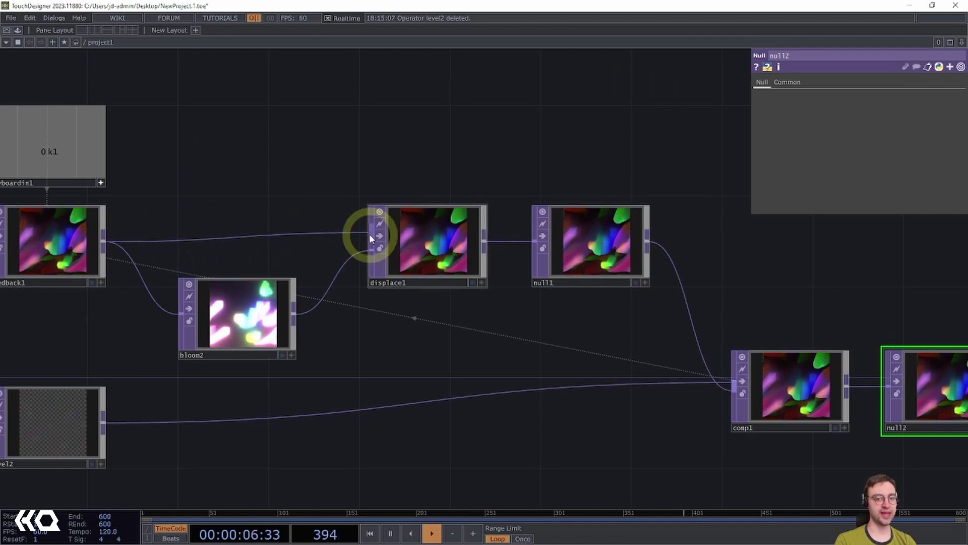
click(238, 235)
right_click(251, 222)
click(254, 223)
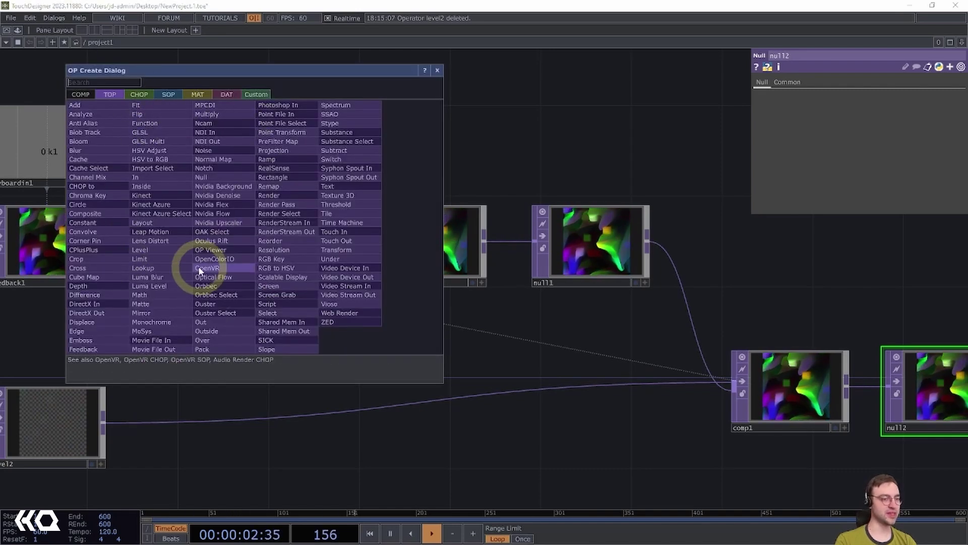
drag(82, 333, 242, 225)
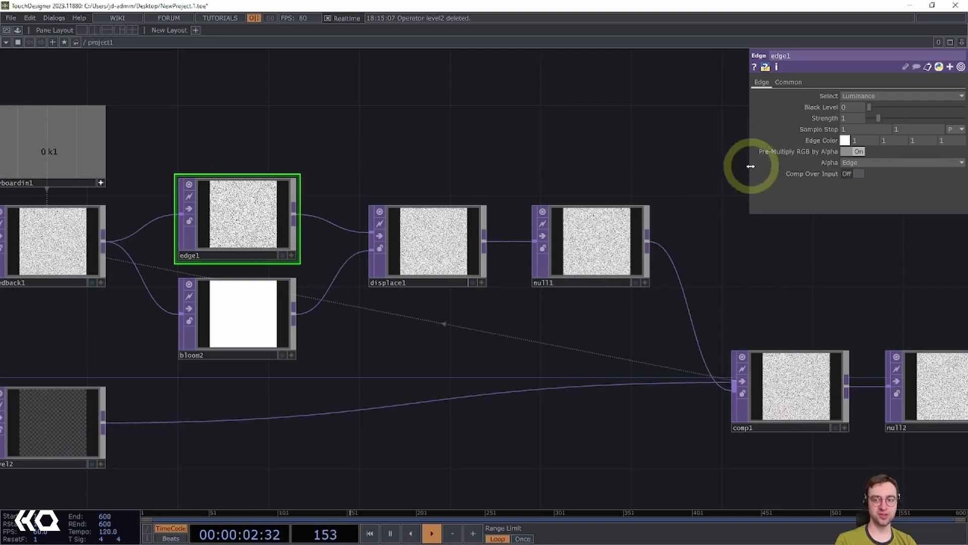
Step: Turn edge1's Comp Over Input on and centre edge1 in the network
click(852, 174)
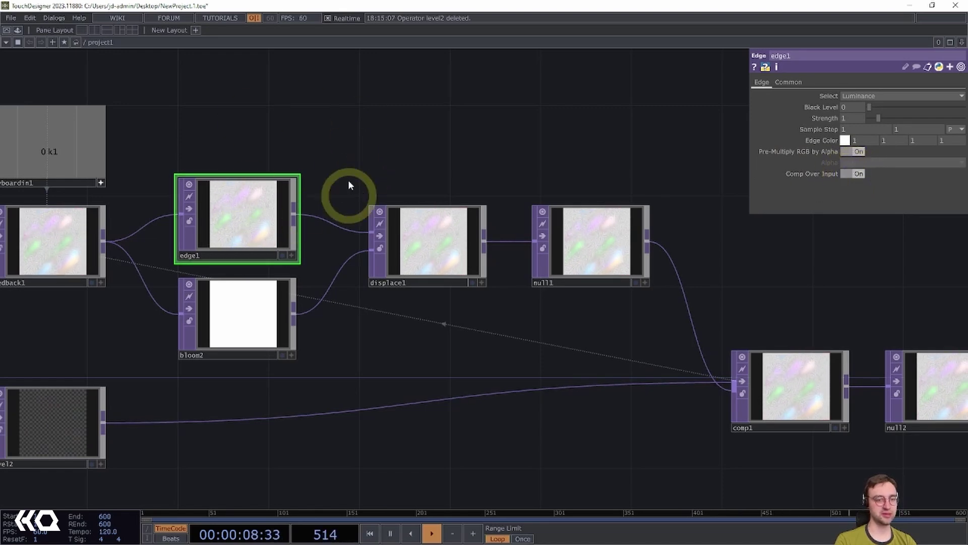
drag(352, 160, 391, 193)
click(313, 235)
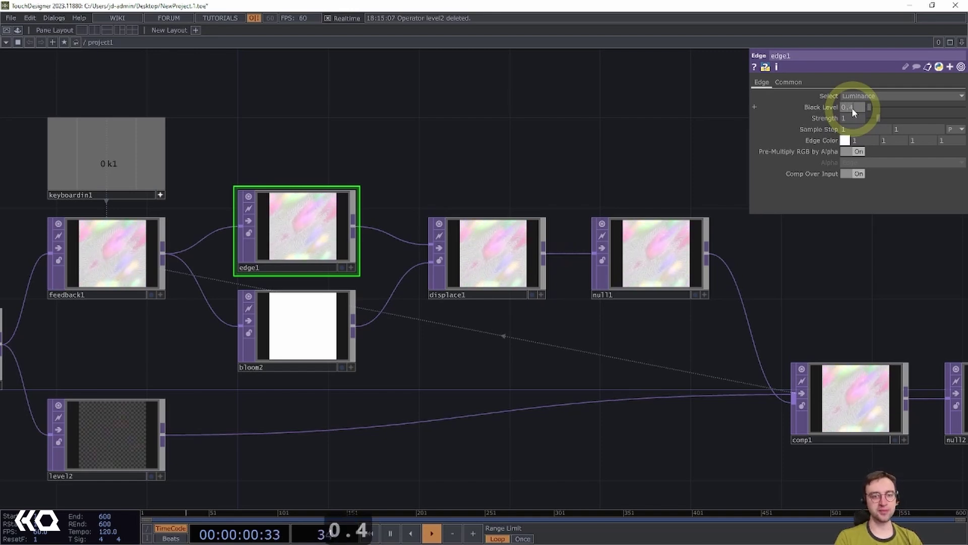
Step: Confirm edge1's Black Level of 0.4 and centre the enlarged edge1 node
key(Return)
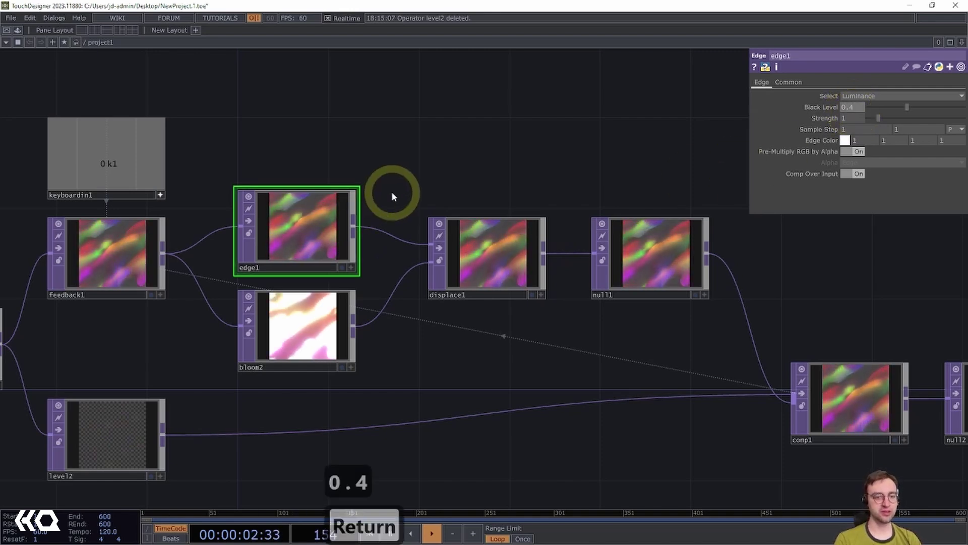
scroll(395, 190, up, 5)
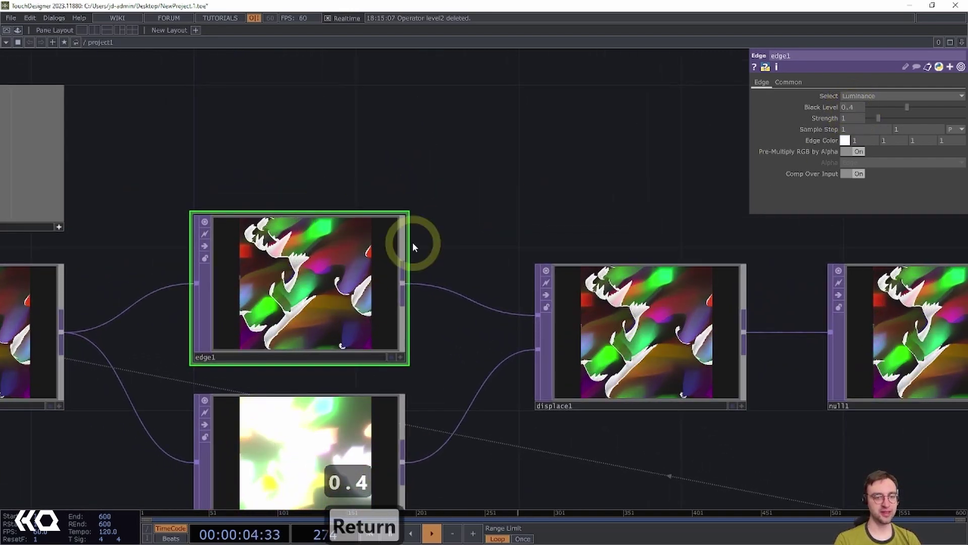
scroll(454, 205, up, 4)
drag(501, 201, 621, 185)
click(330, 307)
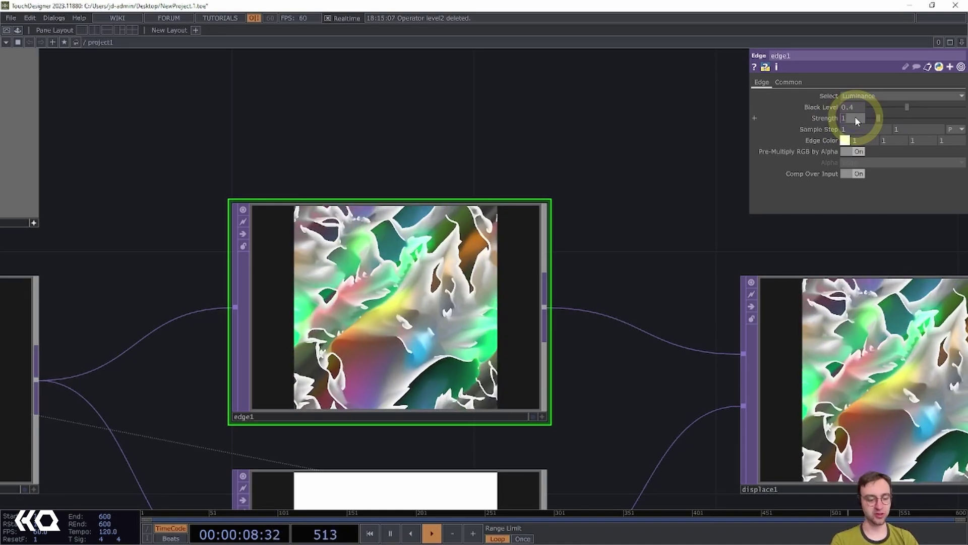
Step: Set edge1's Strength to 0.5 and lower its Sample Step from 1 to 0.4
click(855, 118)
text(0.5)
key(Return)
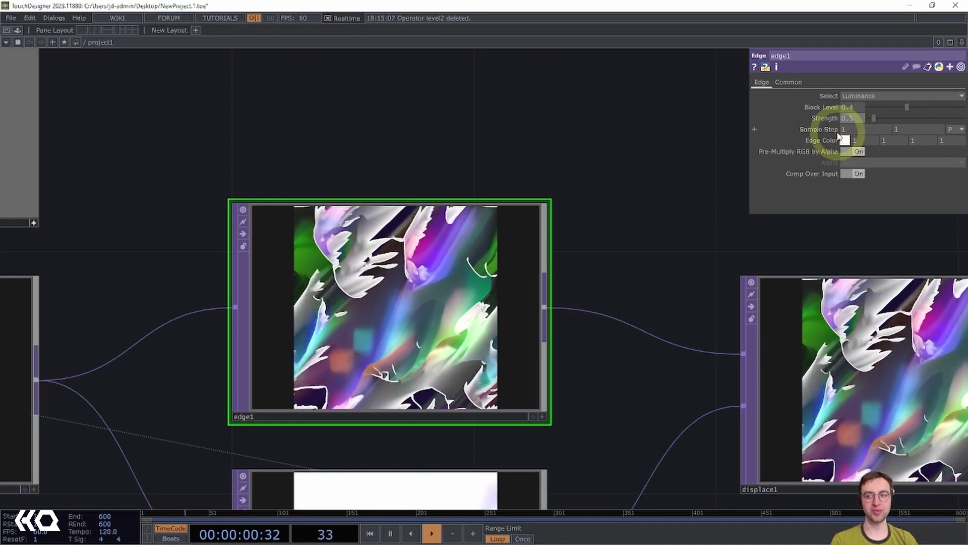
middle_drag(812, 128, 812, 128)
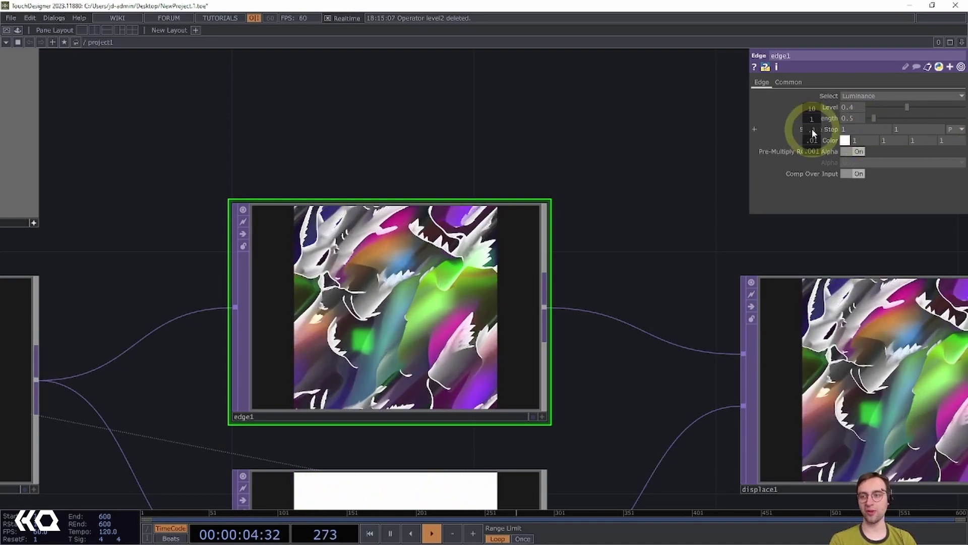
middle_drag(812, 128, 684, 126)
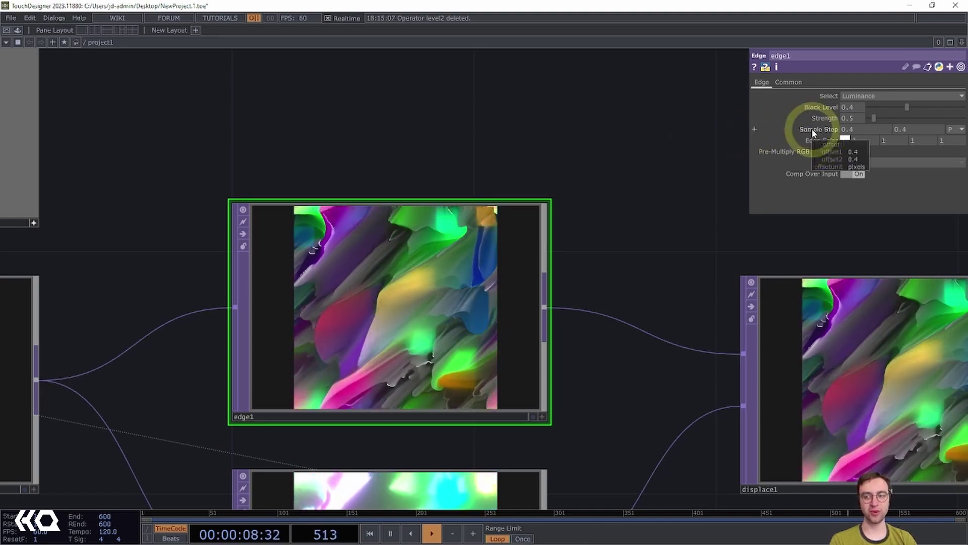
drag(704, 226, 630, 217)
Step: Turn on null2's display flag so its output fills the network background
scroll(595, 220, down, 4)
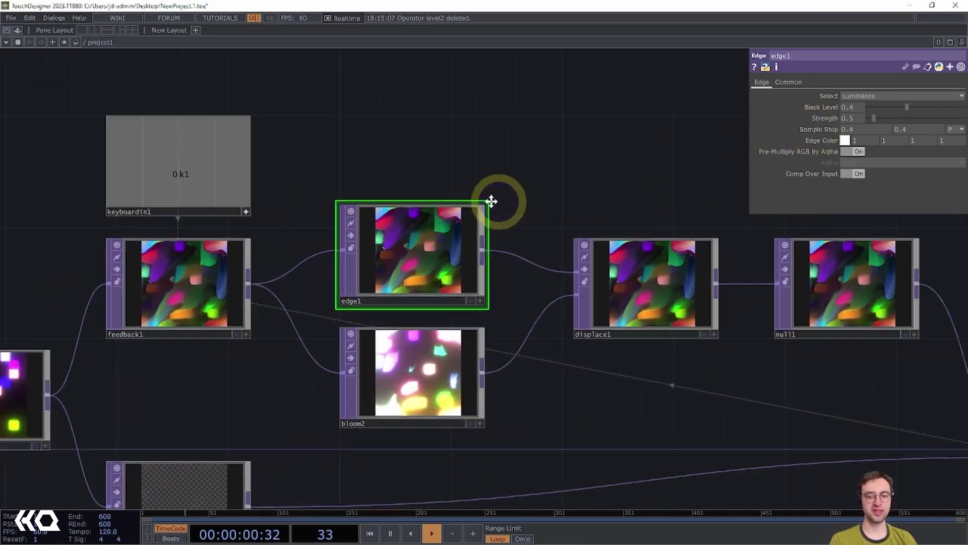
scroll(681, 383, right, 4)
scroll(698, 359, right, 4)
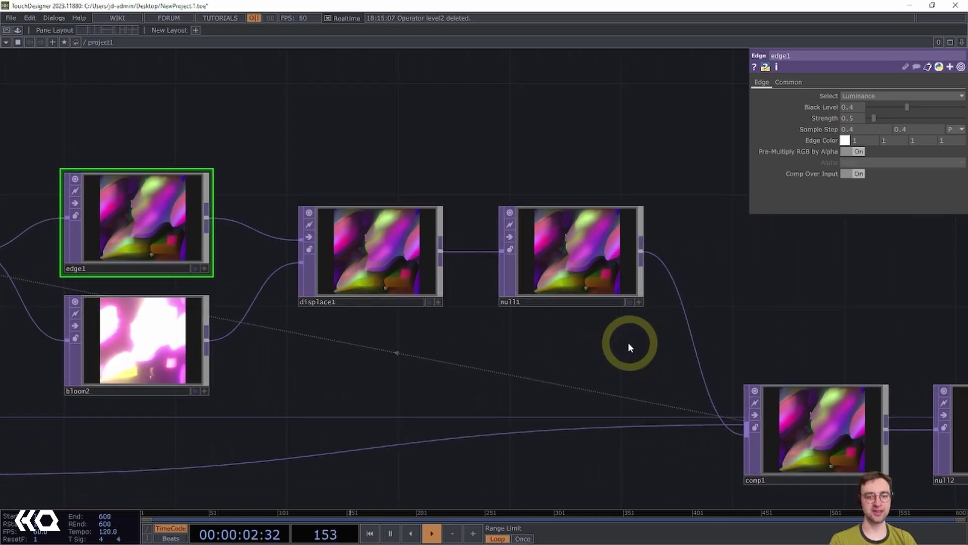
scroll(504, 328, down, 2)
scroll(435, 266, right, 4)
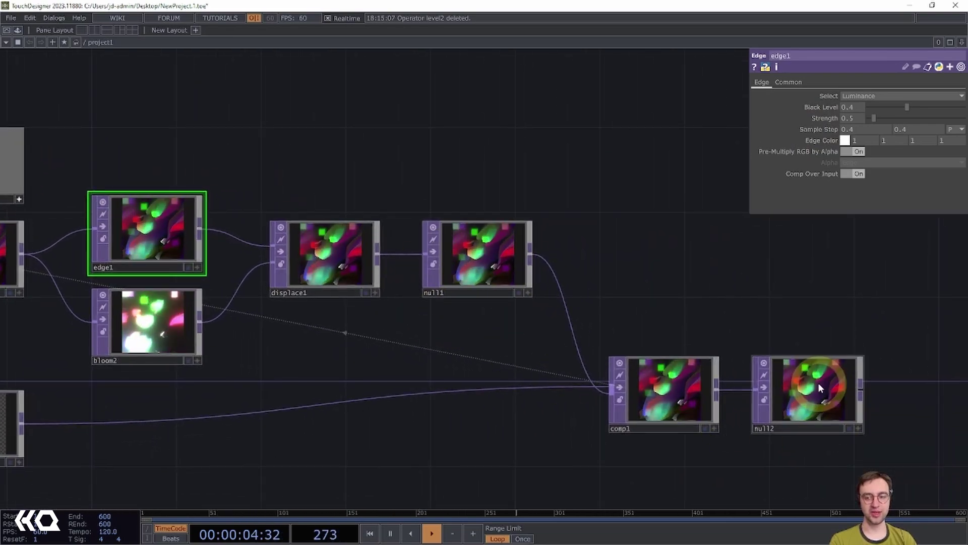
click(849, 428)
Step: Inspect the liquid growth effect, trying other edge1 Strength values before keeping 0.5
scroll(857, 439, right, 2)
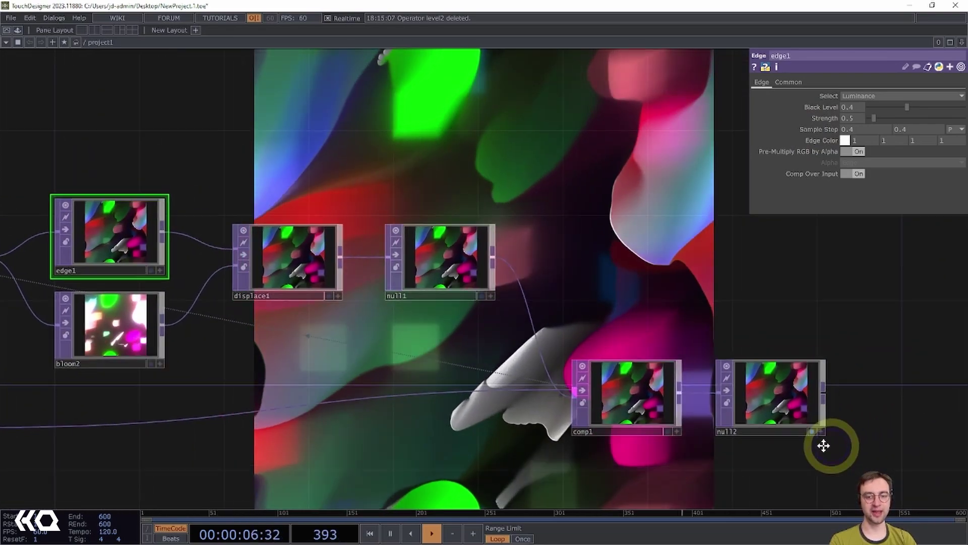
scroll(756, 464, right, 6)
scroll(592, 263, up, 4)
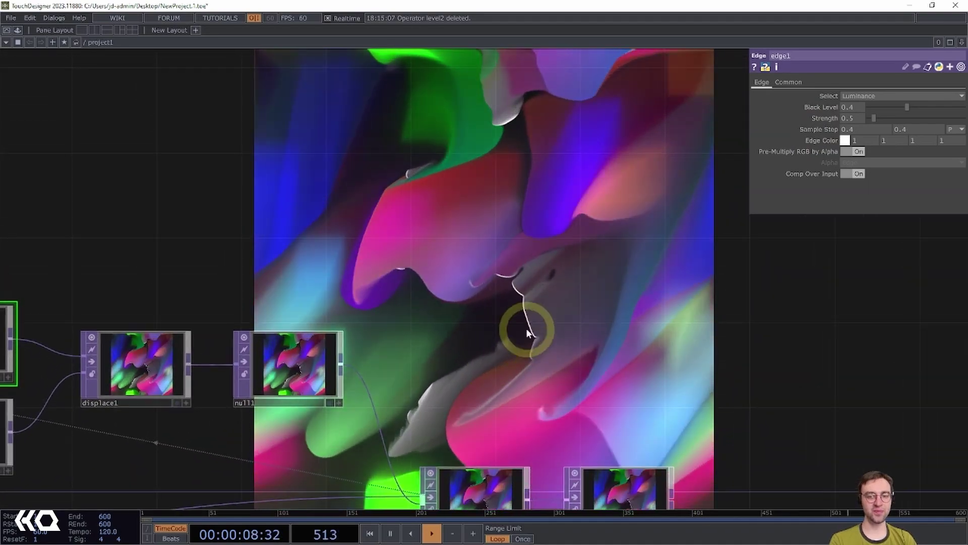
scroll(512, 343, up, 2)
scroll(513, 343, right, 1)
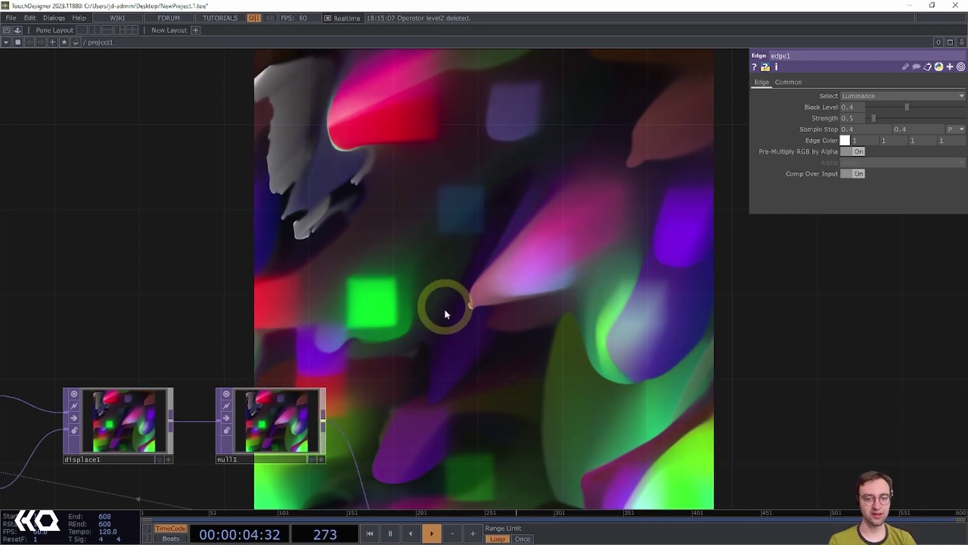
mouse_move(452, 316)
mouse_down()
mouse_move(503, 330)
mouse_move(373, 222)
mouse_move(592, 204)
mouse_move(459, 233)
mouse_up()
click(613, 435)
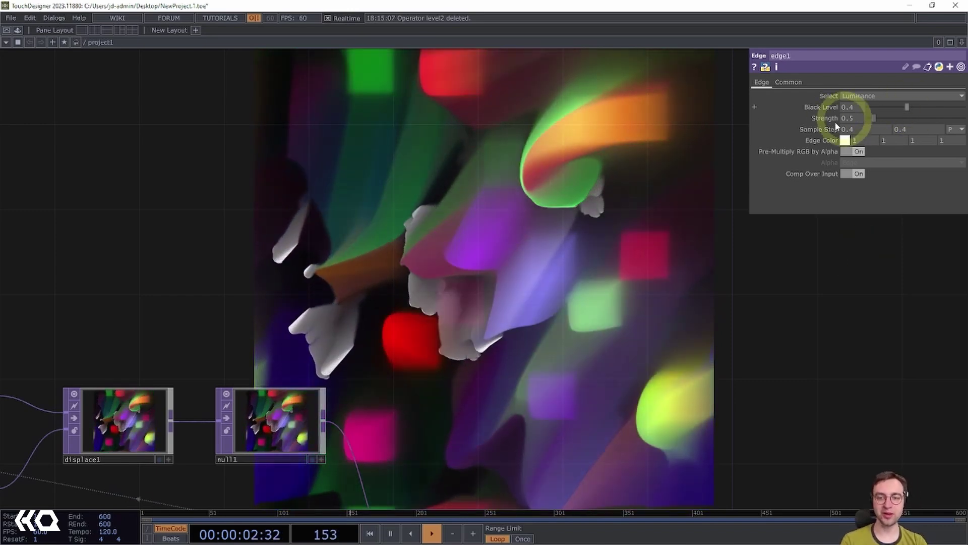
middle_drag(852, 118, 644, 119)
drag(594, 320, 583, 267)
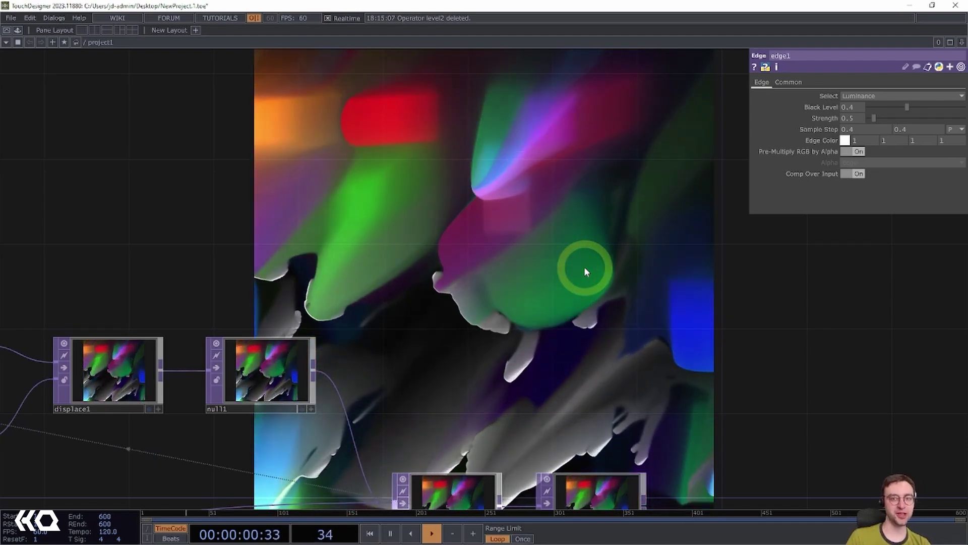
scroll(584, 266, down, 5)
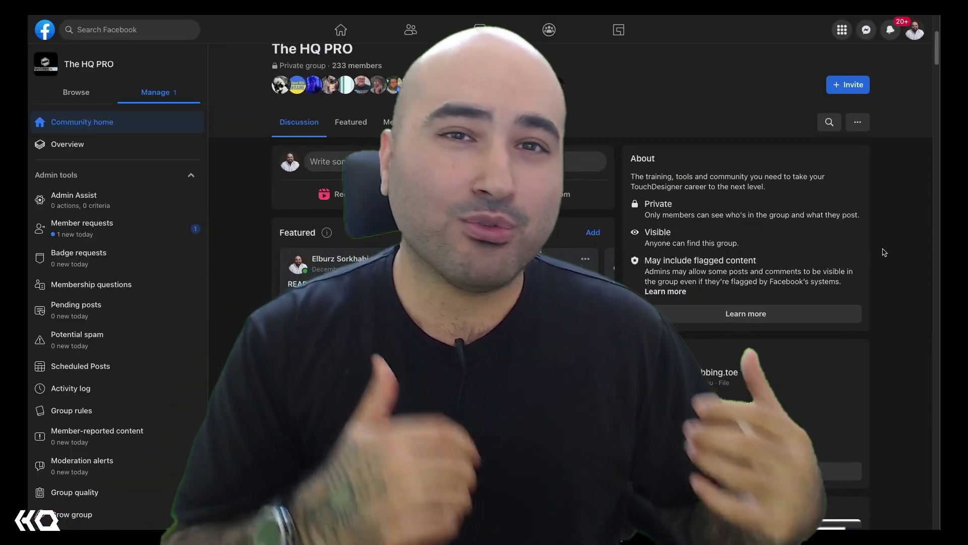
Step: Scroll The HQ PRO group page down to its Recent files list
scroll(884, 252, down, 3)
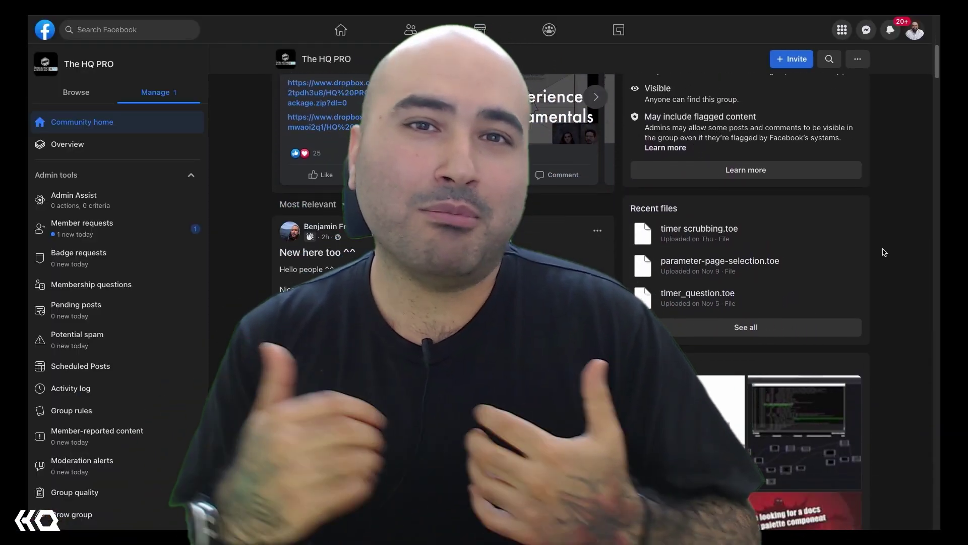